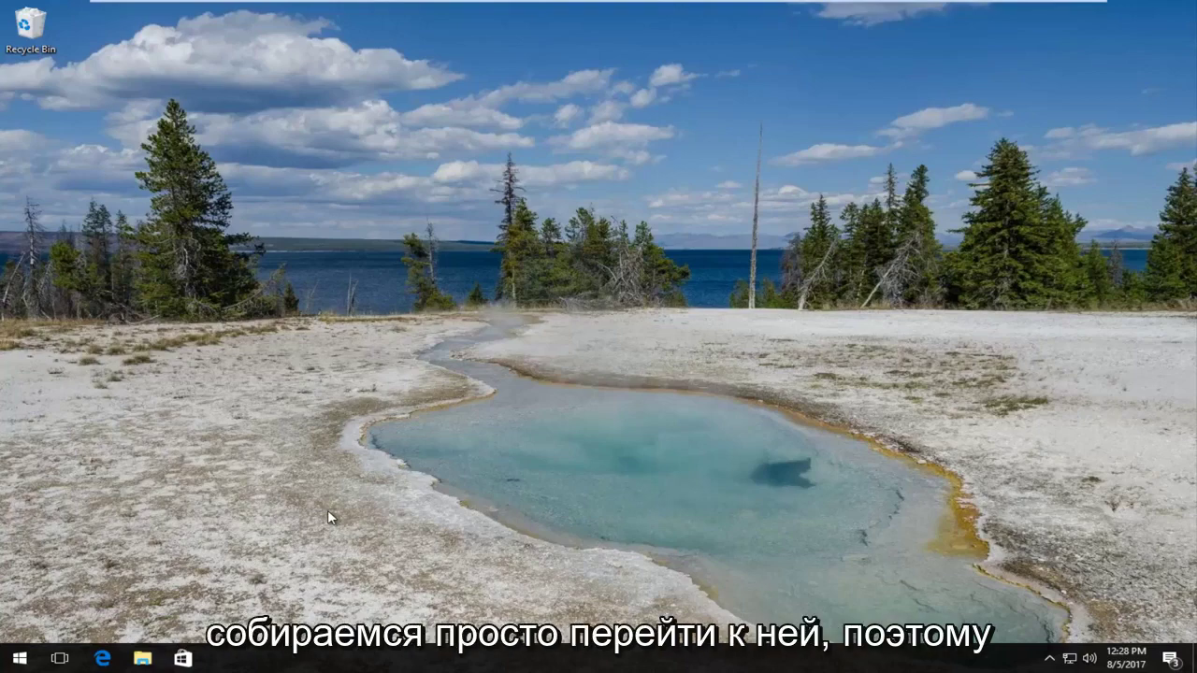
- Search 'services' from the Start menu and launch the Services desktop app
click(19, 658)
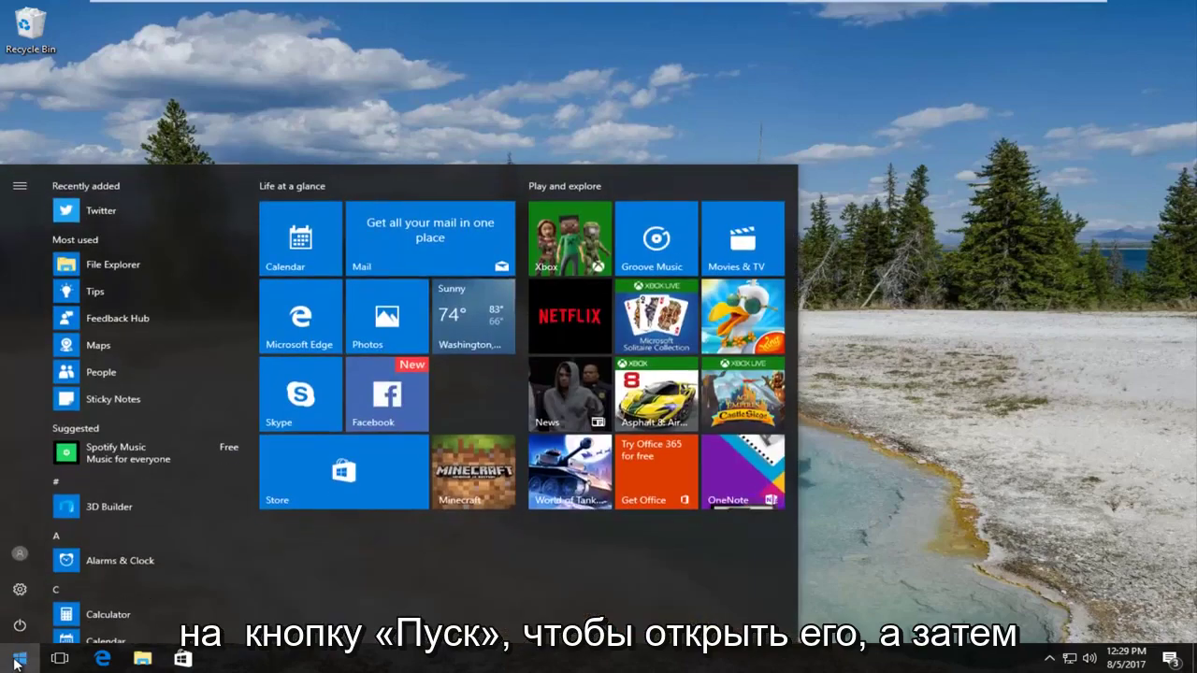
text(services)
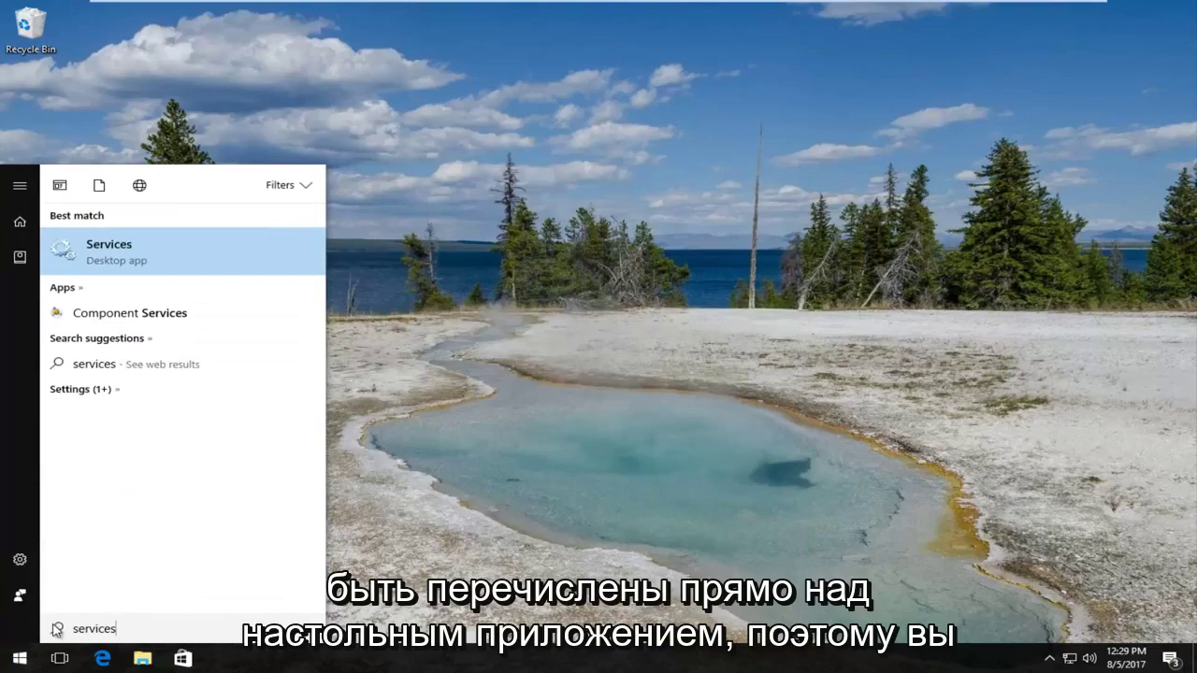
click(138, 265)
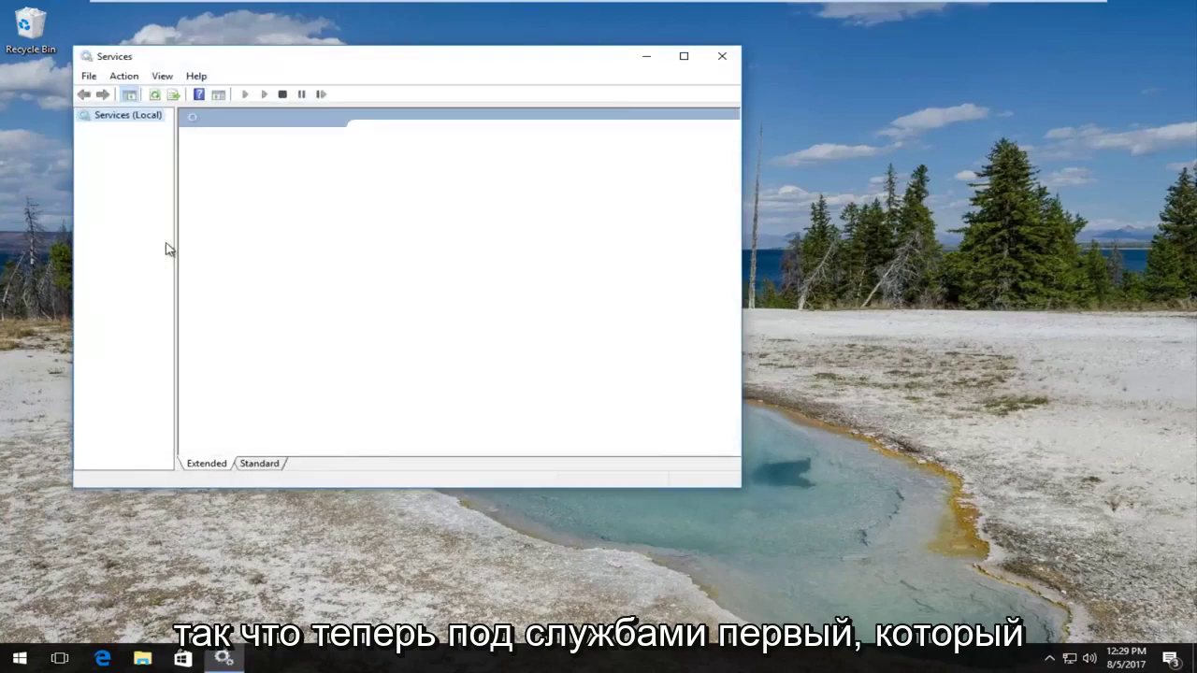
- Enlarge the Services window and widen the Name column so full names and Log On As show
drag(339, 64, 387, 66)
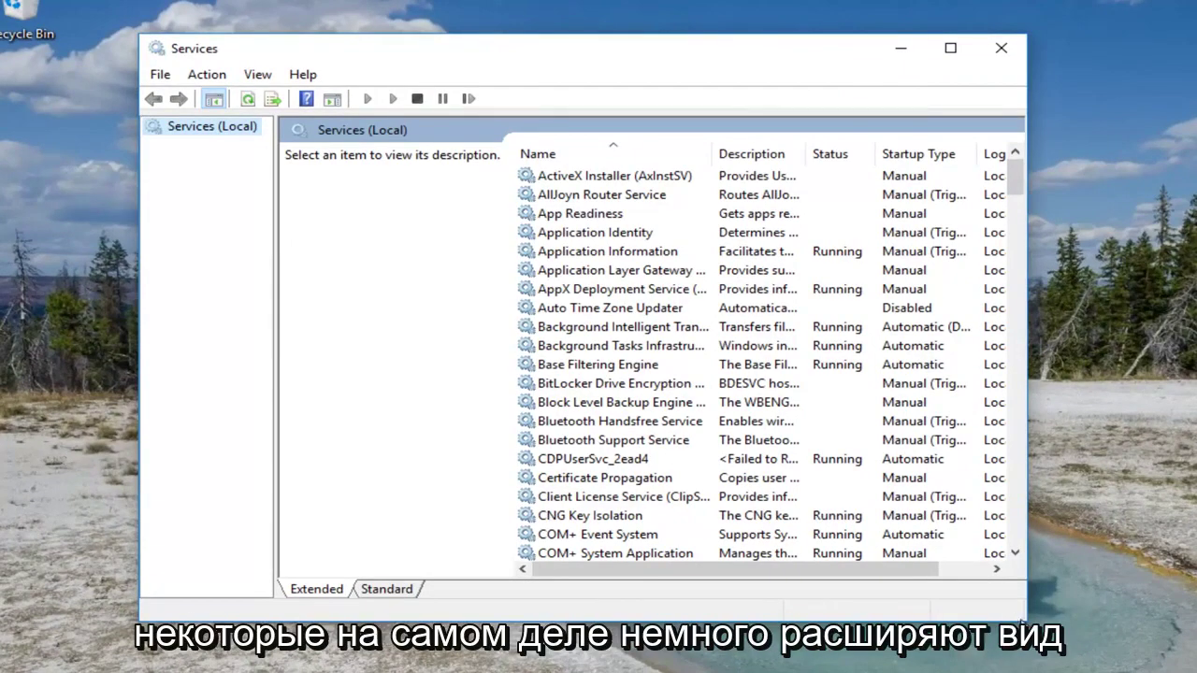
drag(1024, 596, 1111, 660)
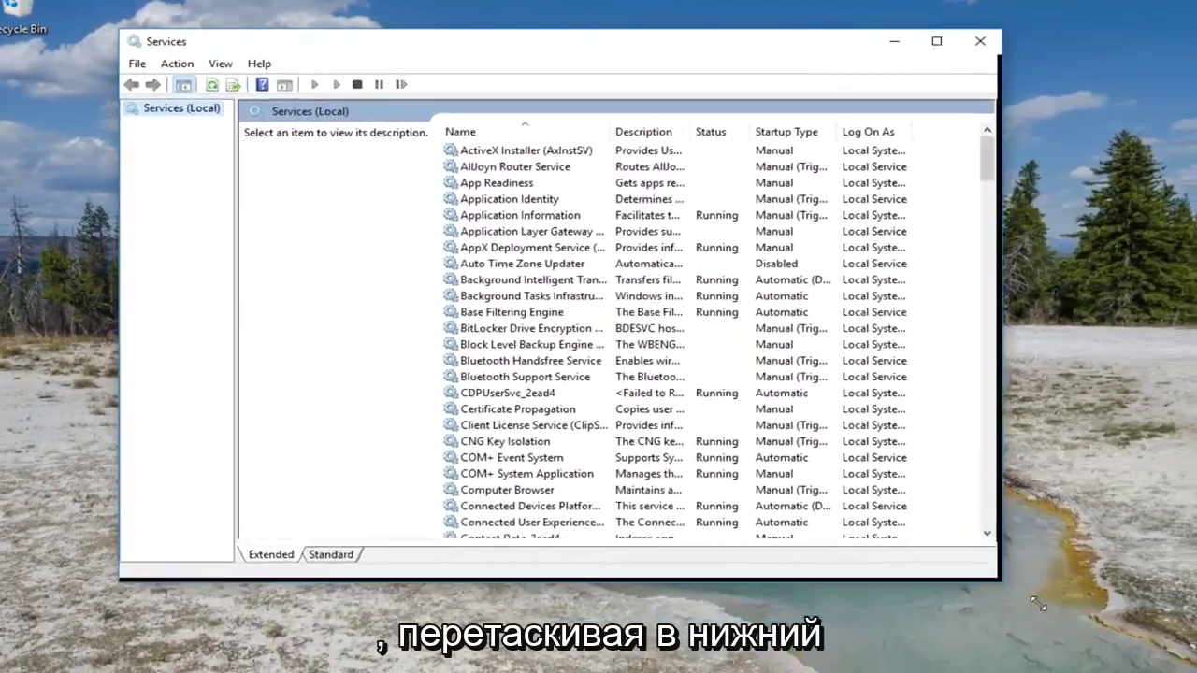
drag(1037, 603, 1152, 651)
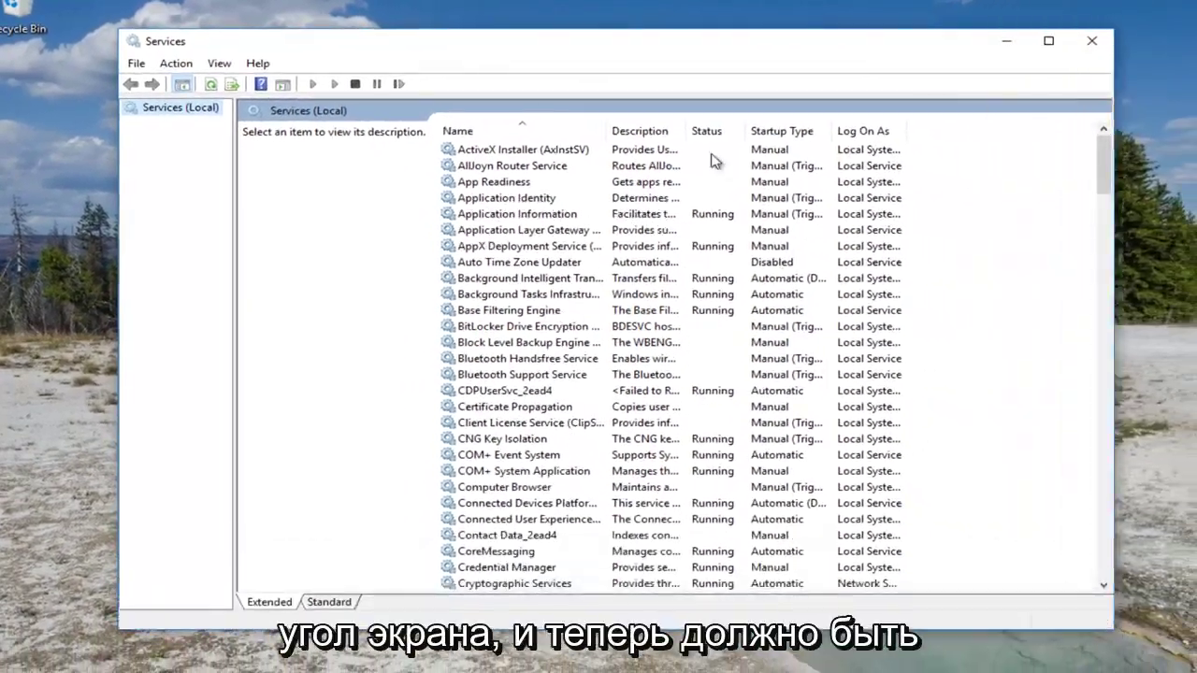
click(510, 293)
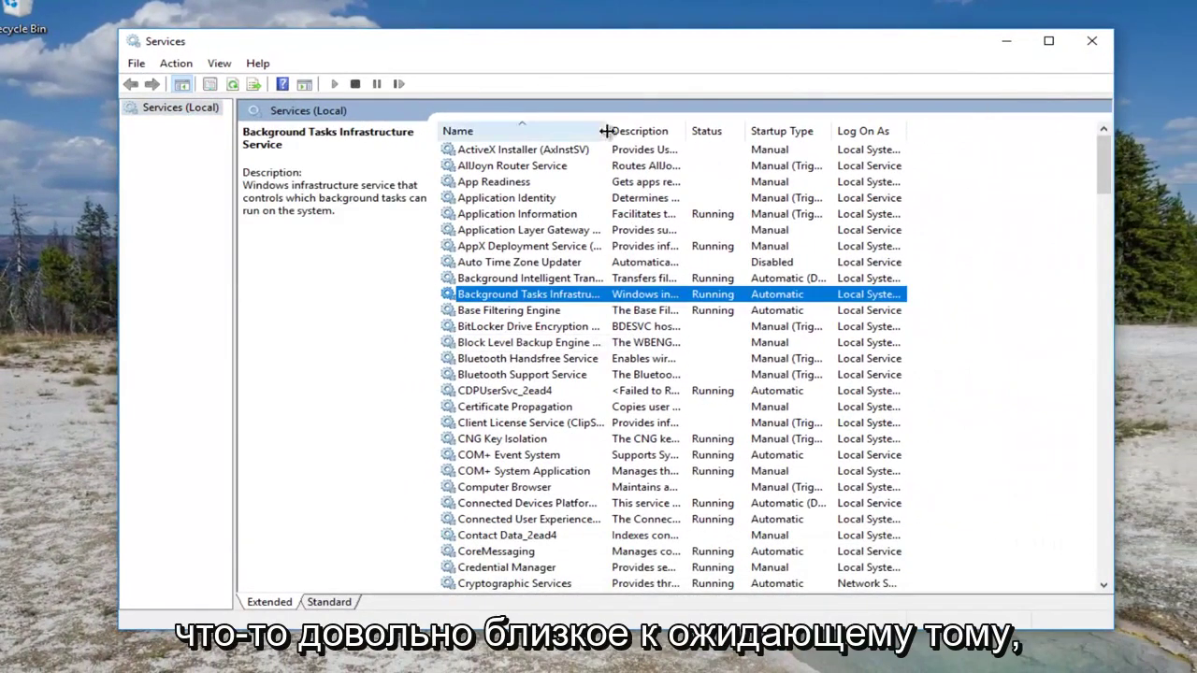
drag(609, 131, 664, 138)
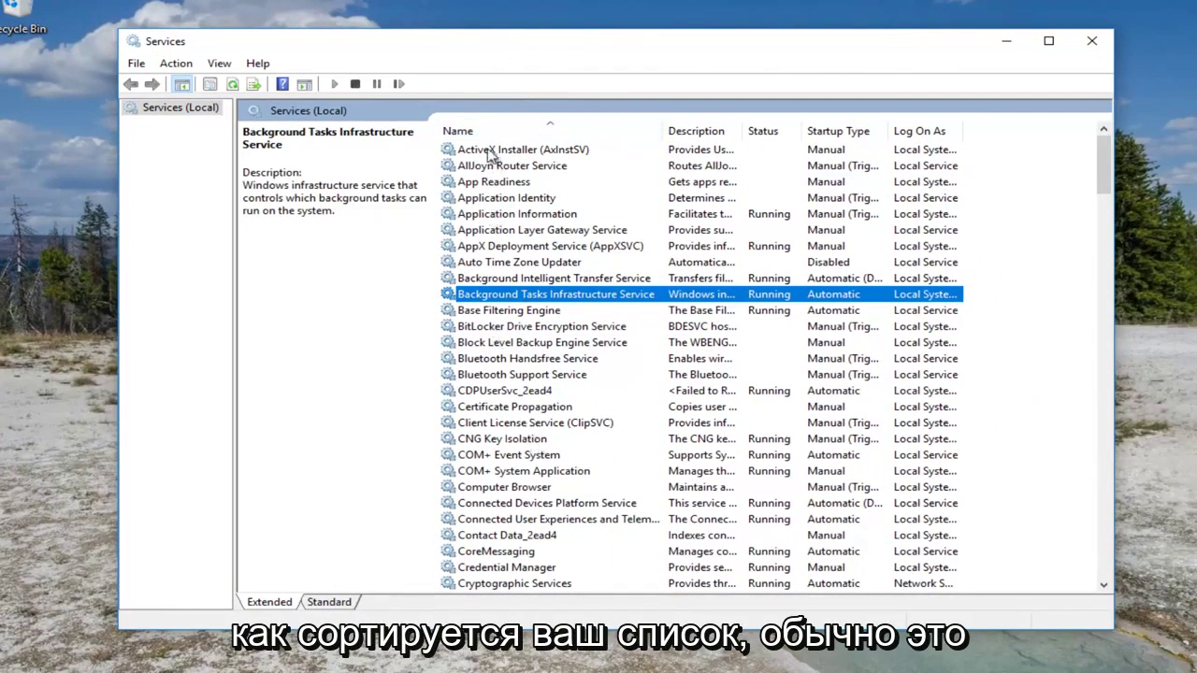
click(486, 278)
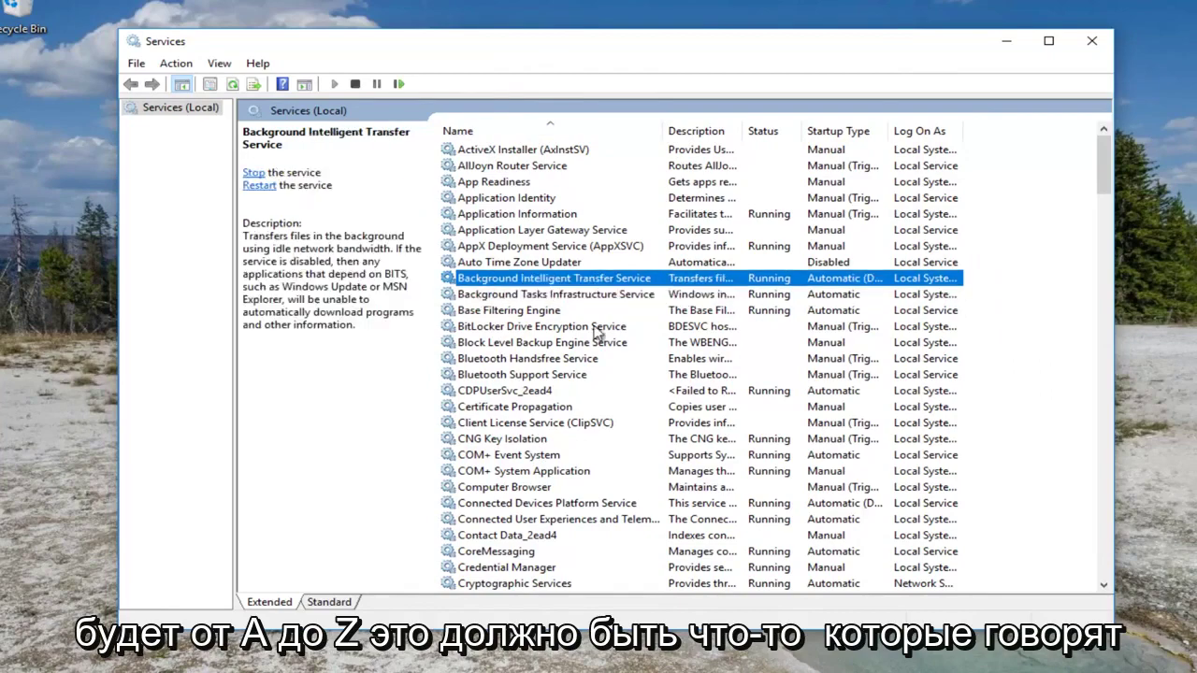
- Set Background Intelligent Transfer Service's startup type to Automatic (Delayed Start) and confirm with OK
double_click(503, 281)
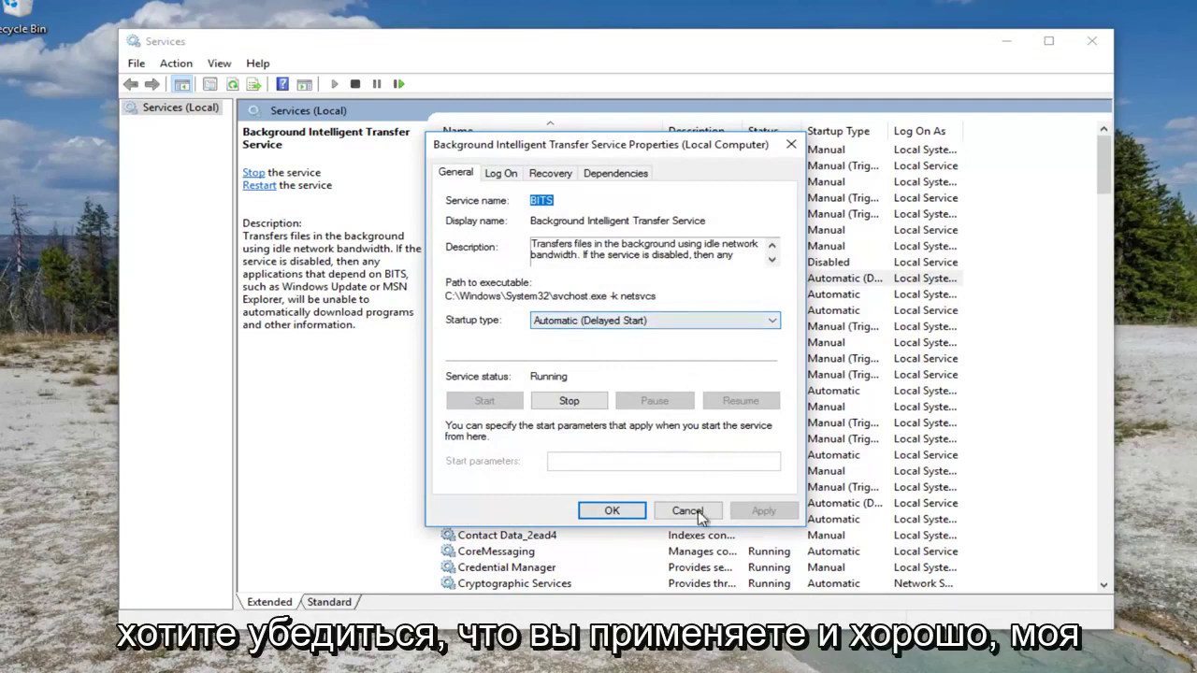
click(573, 327)
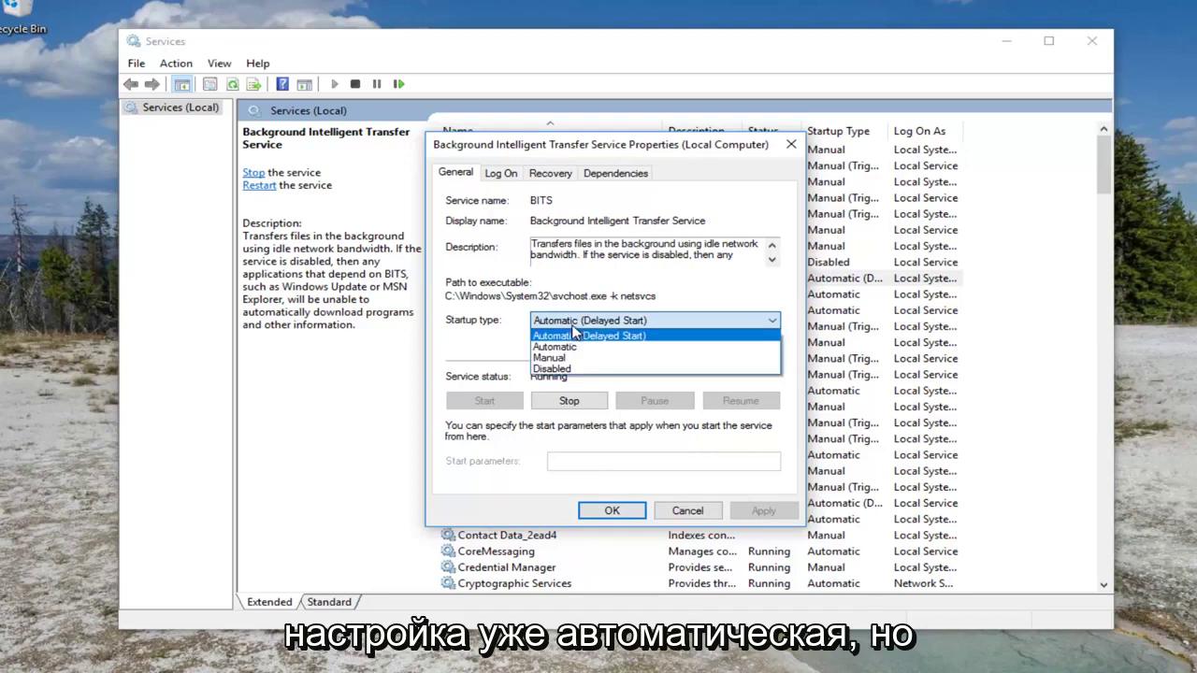
click(553, 358)
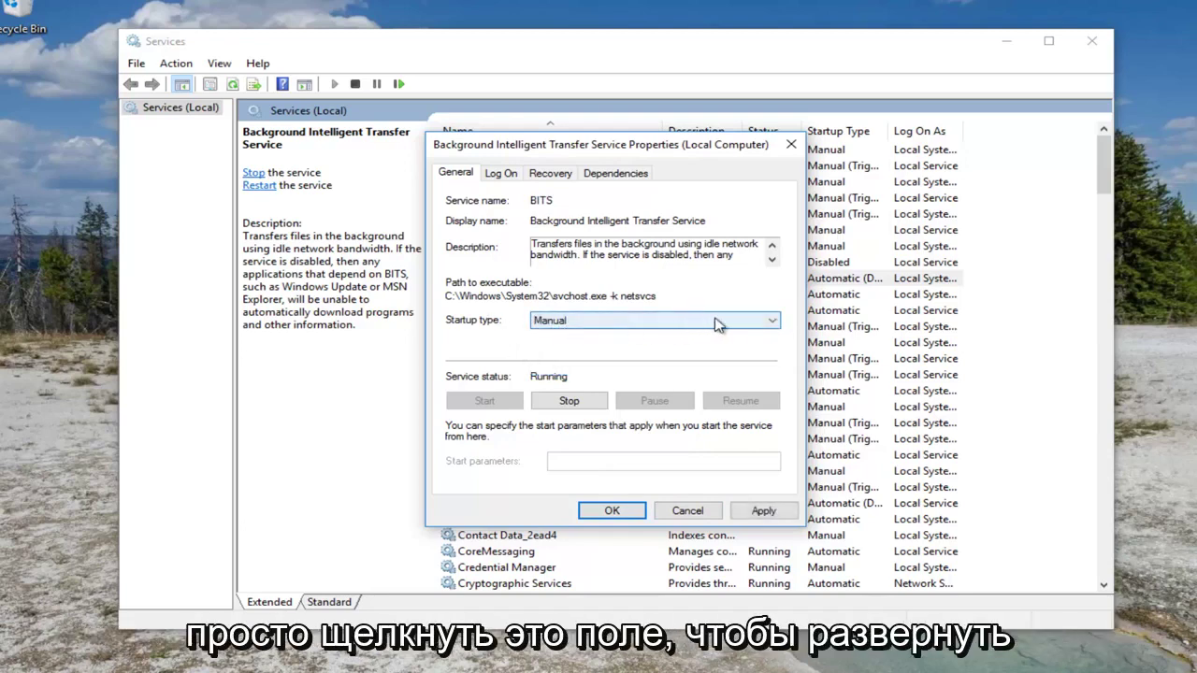
click(759, 325)
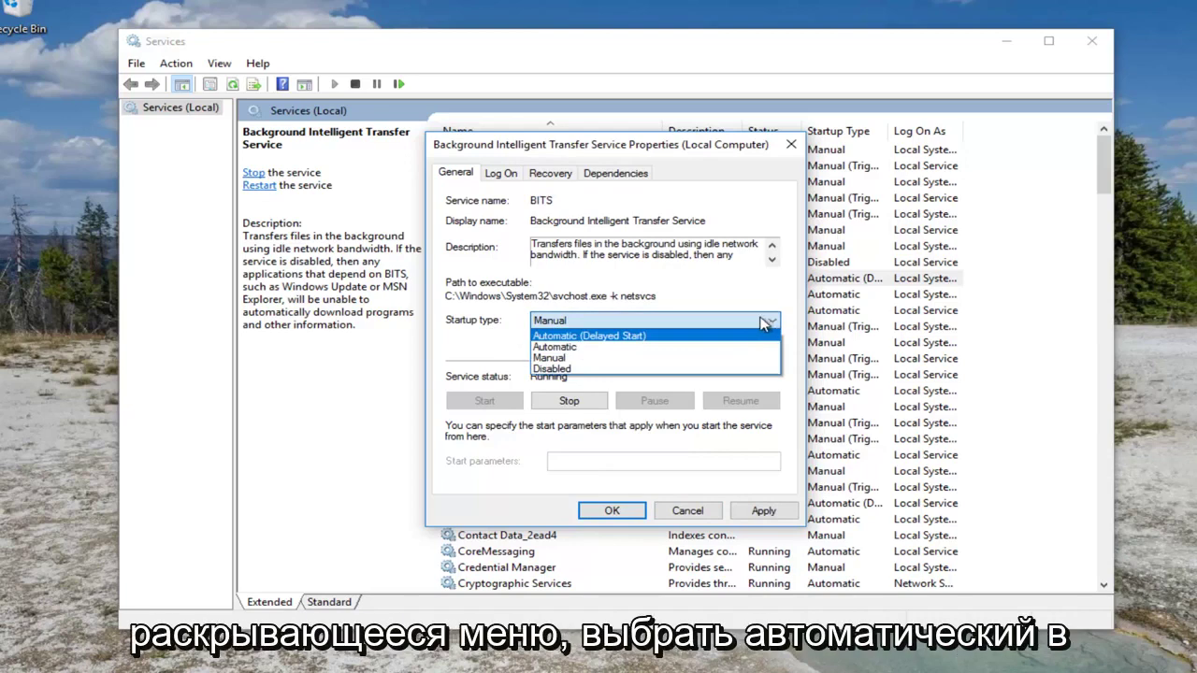
click(554, 335)
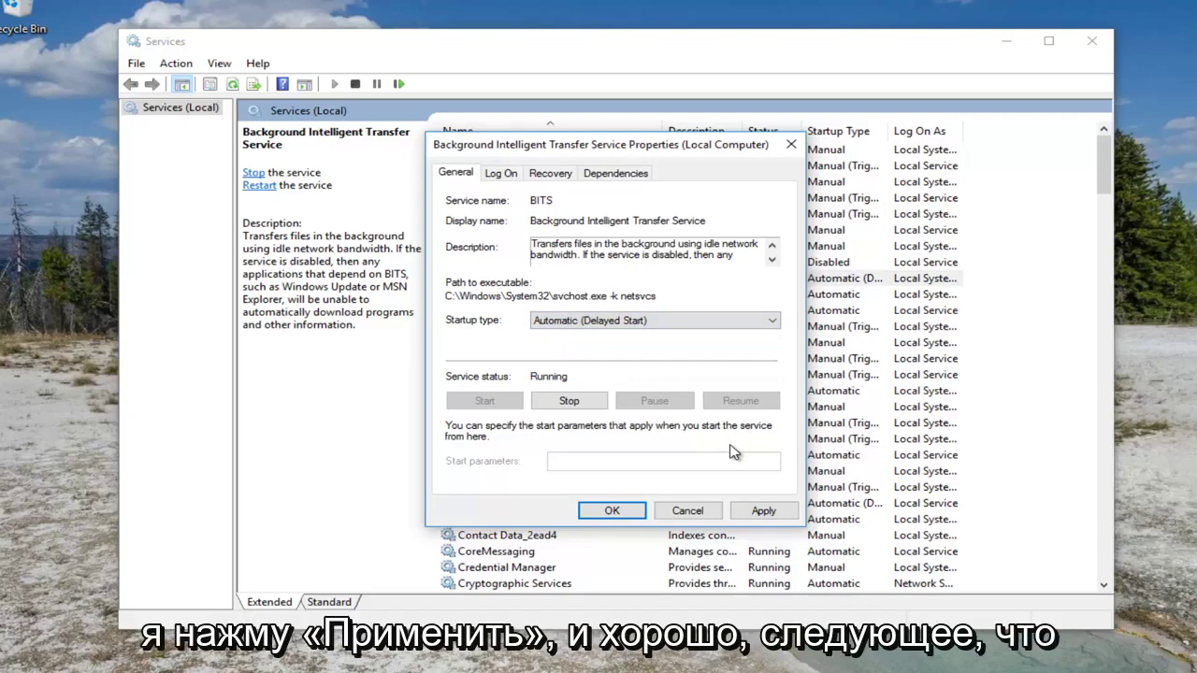
click(610, 511)
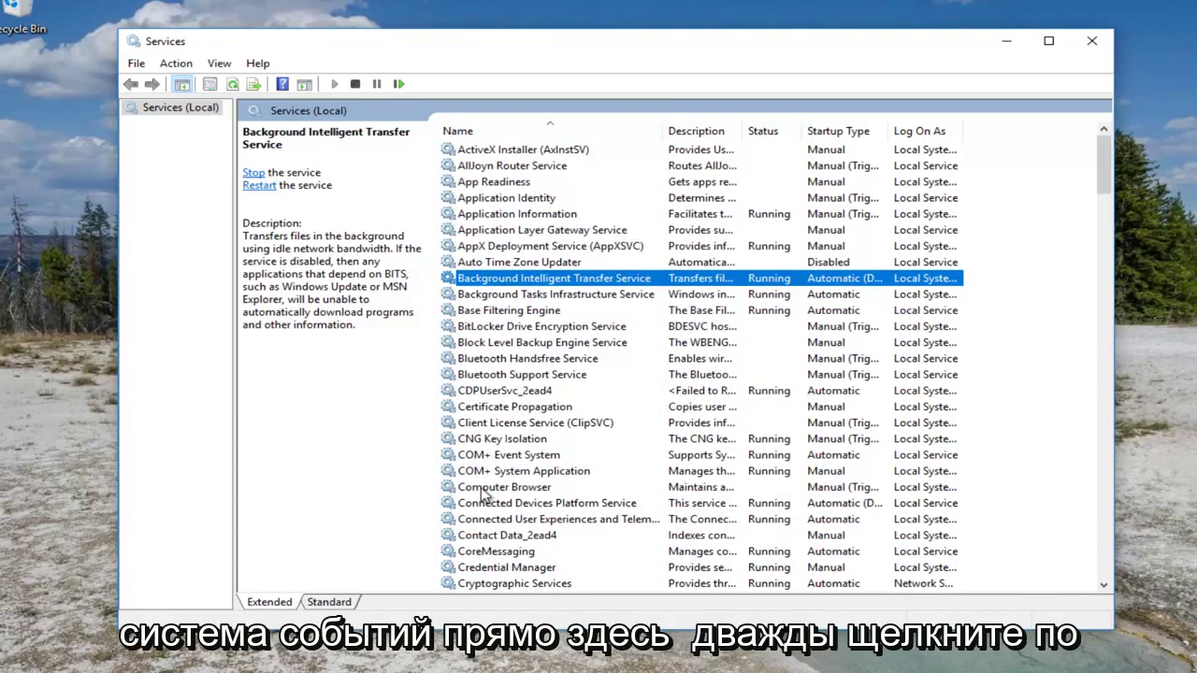
click(478, 456)
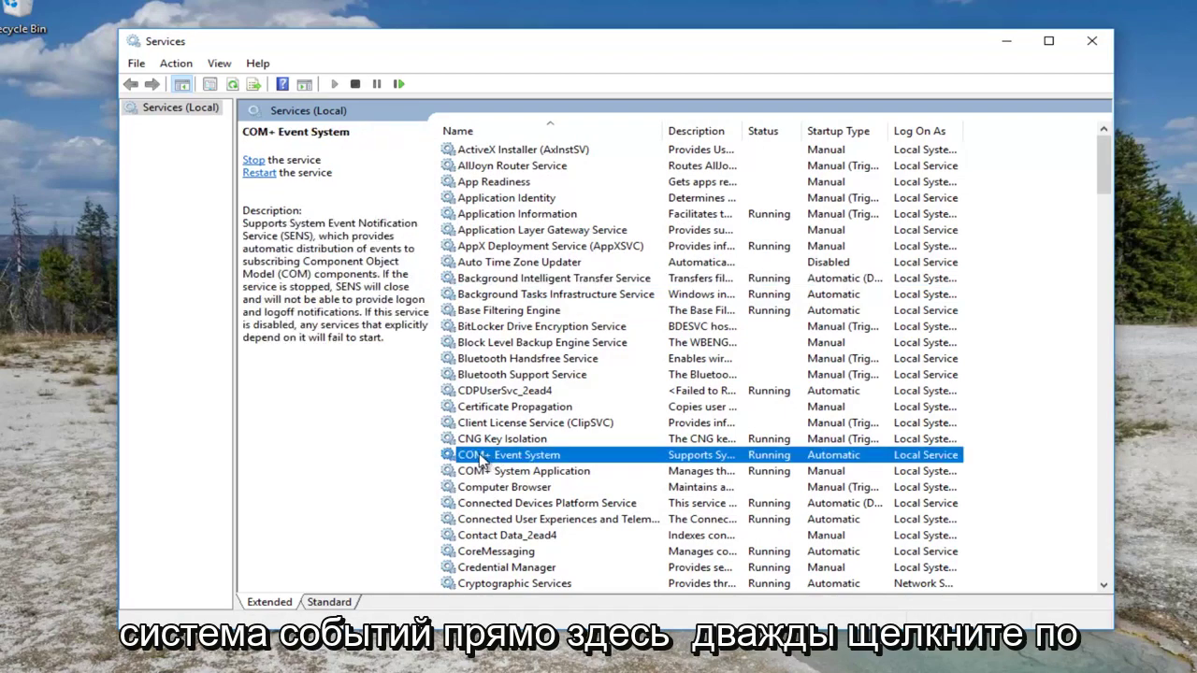
double_click(479, 457)
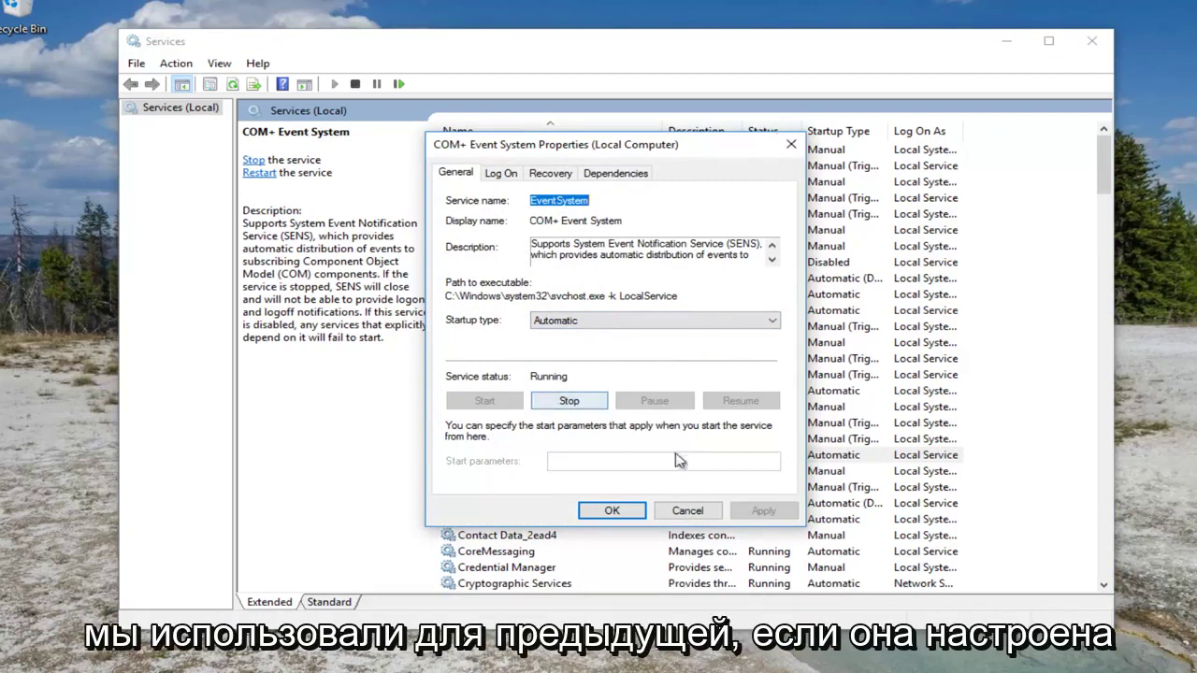
click(588, 318)
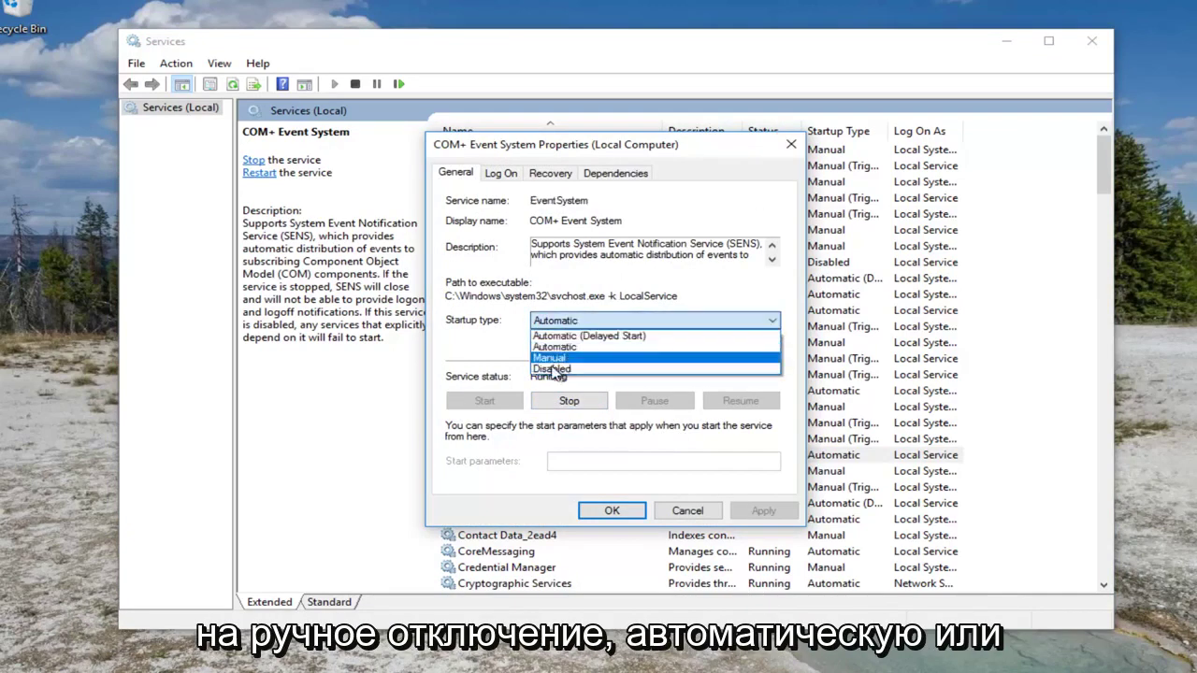
click(449, 351)
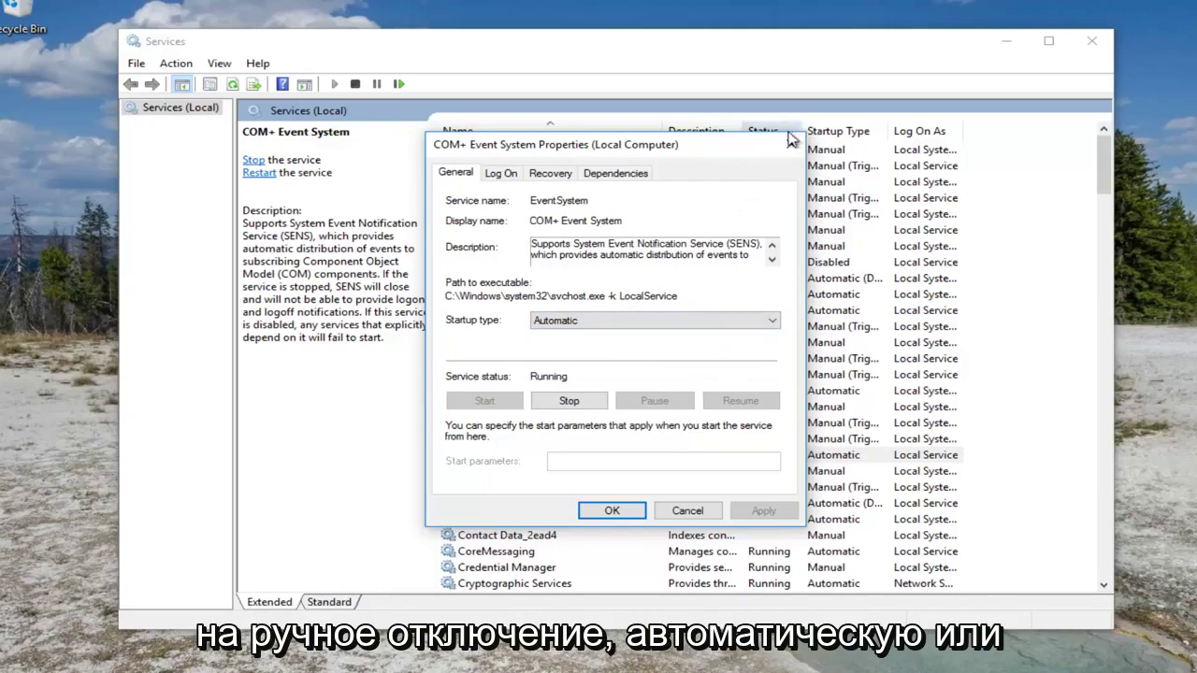
click(645, 318)
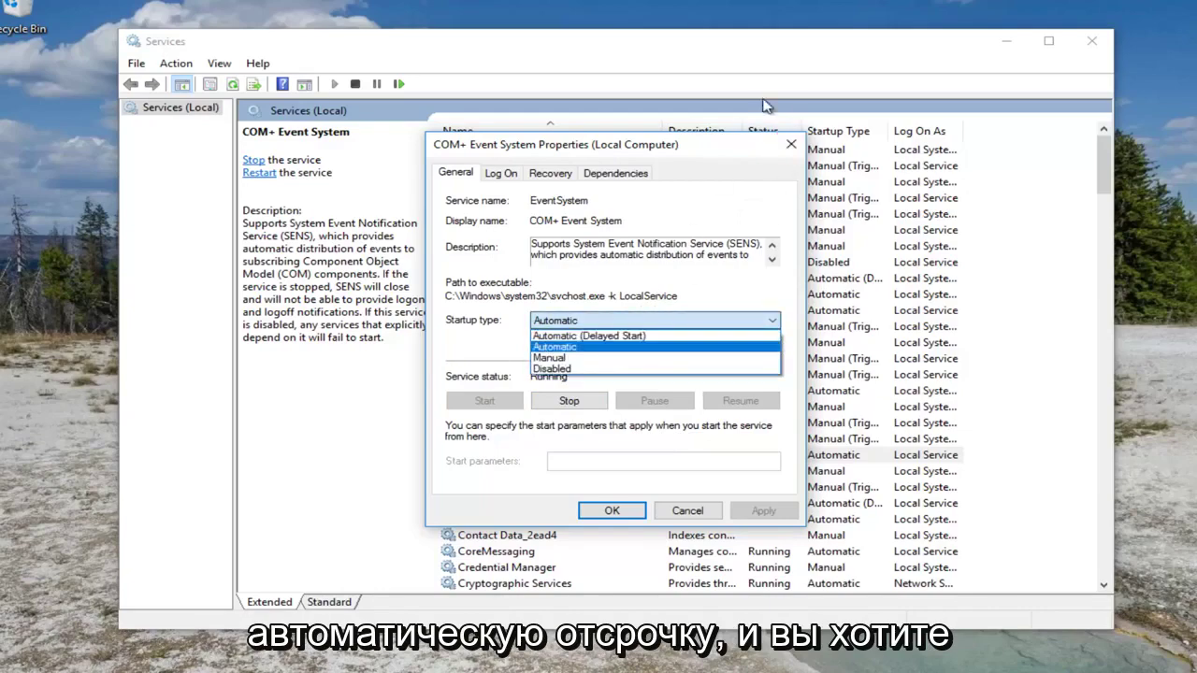
click(796, 146)
click(787, 146)
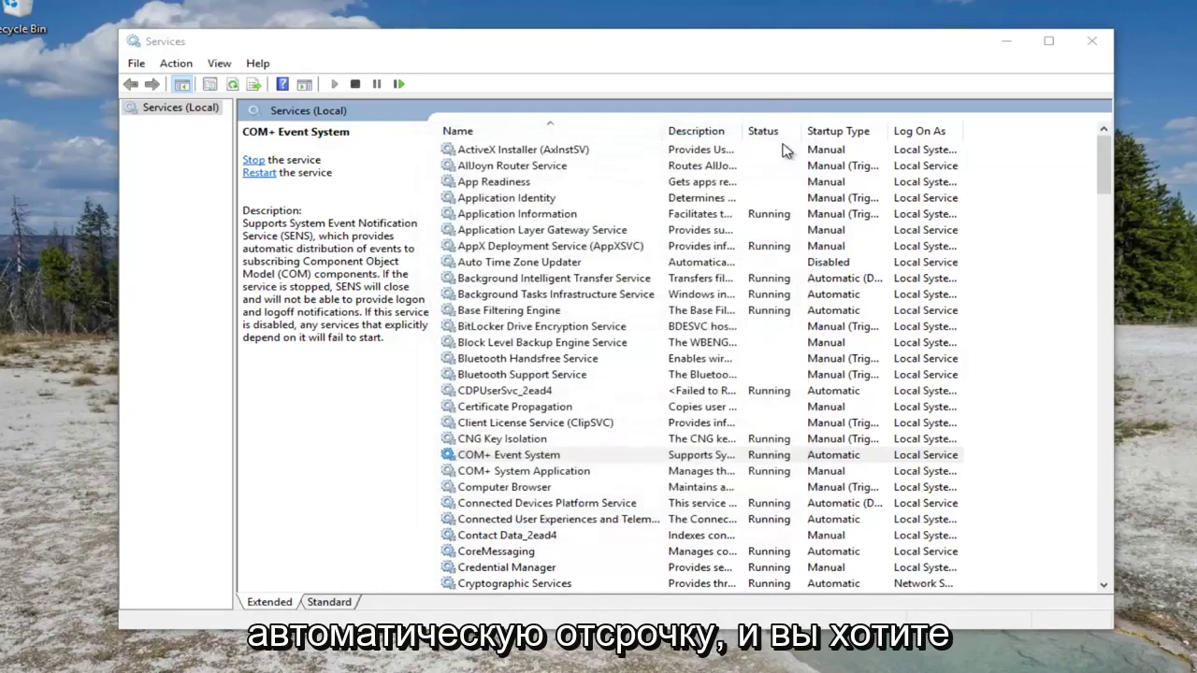
scroll(599, 344, down, 2)
scroll(598, 344, down, 20)
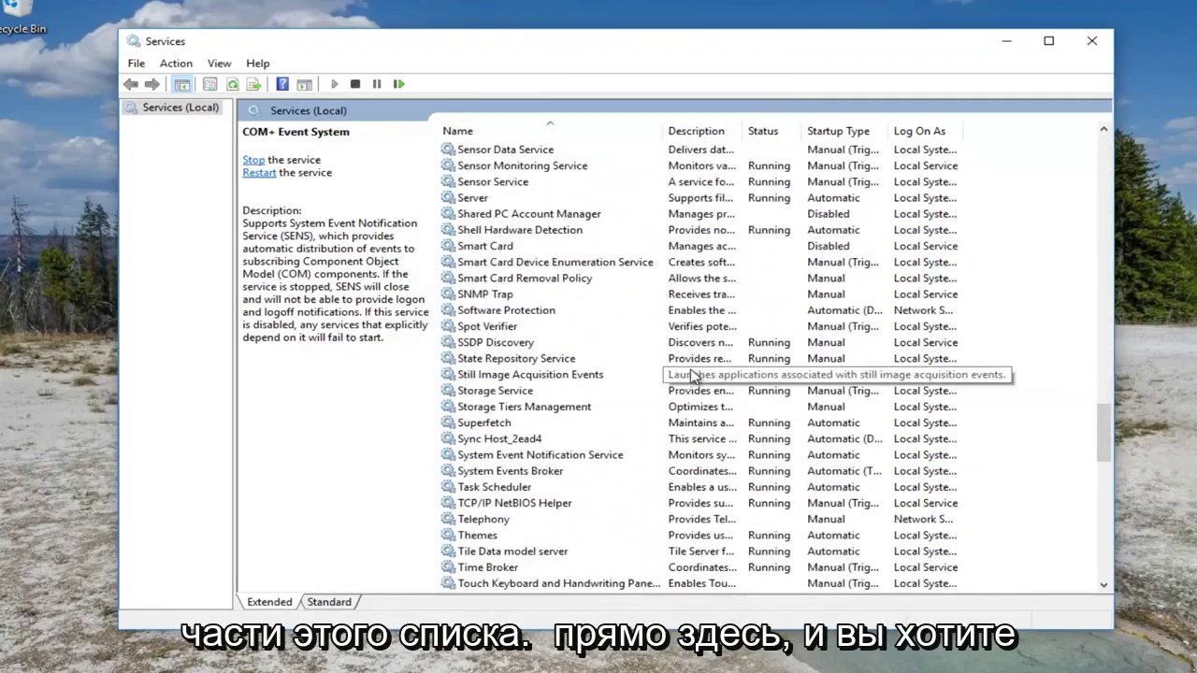
scroll(692, 375, down, 18)
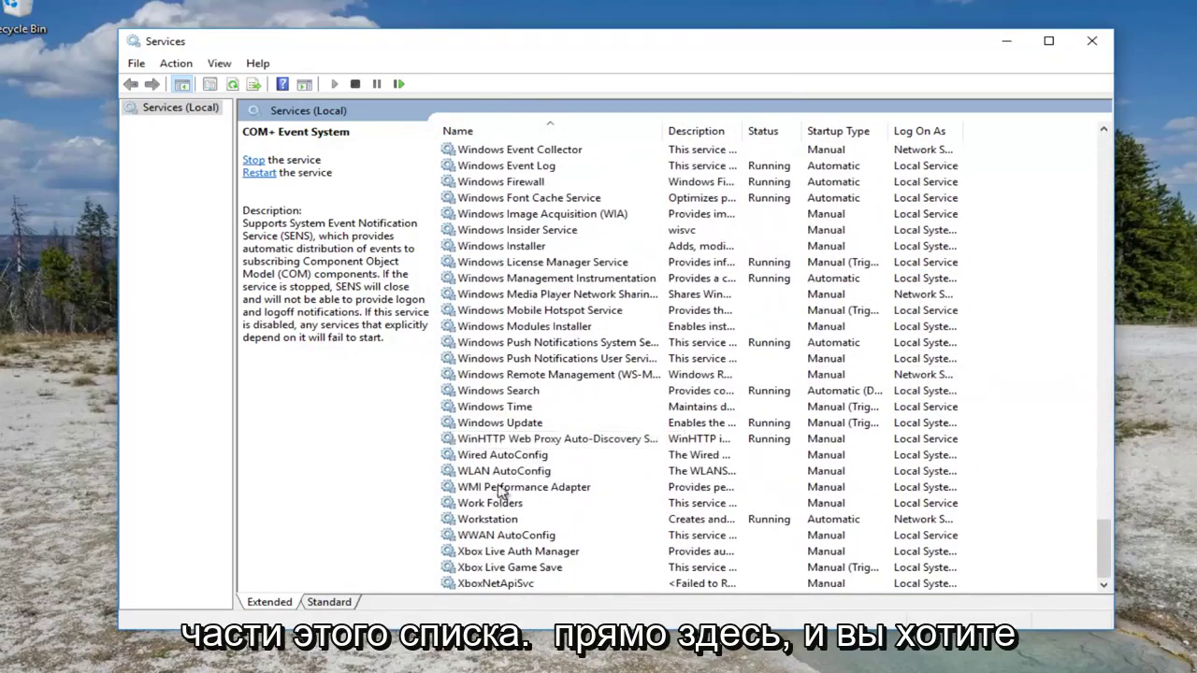
click(496, 424)
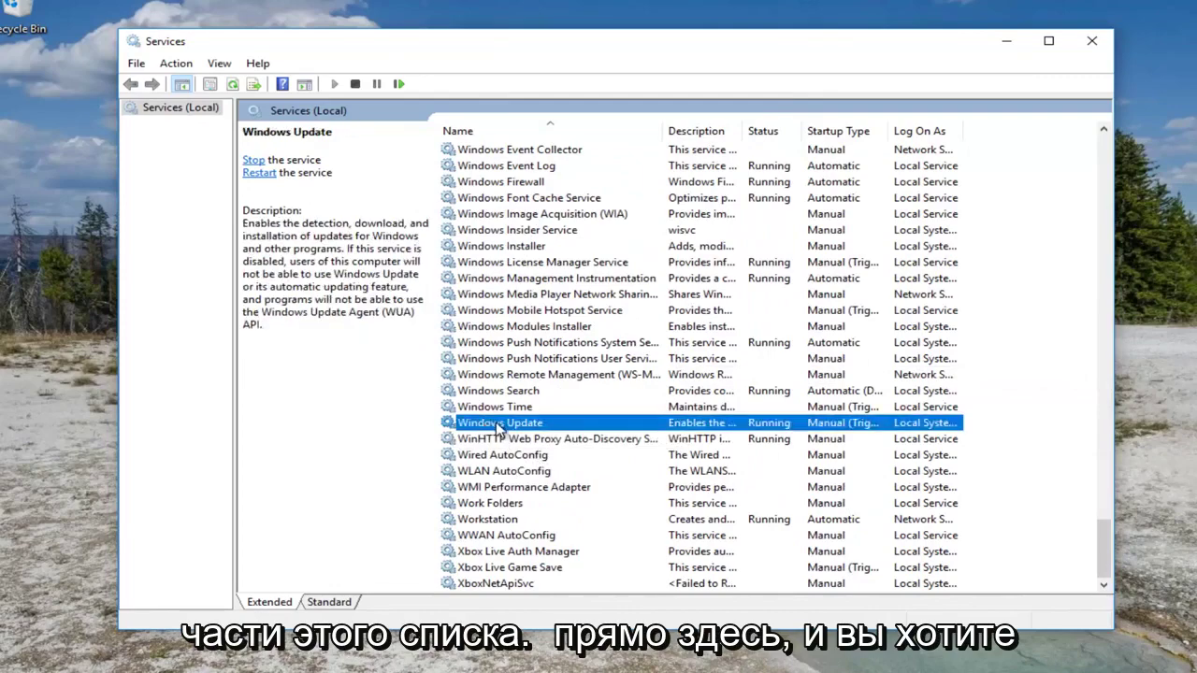
double_click(498, 425)
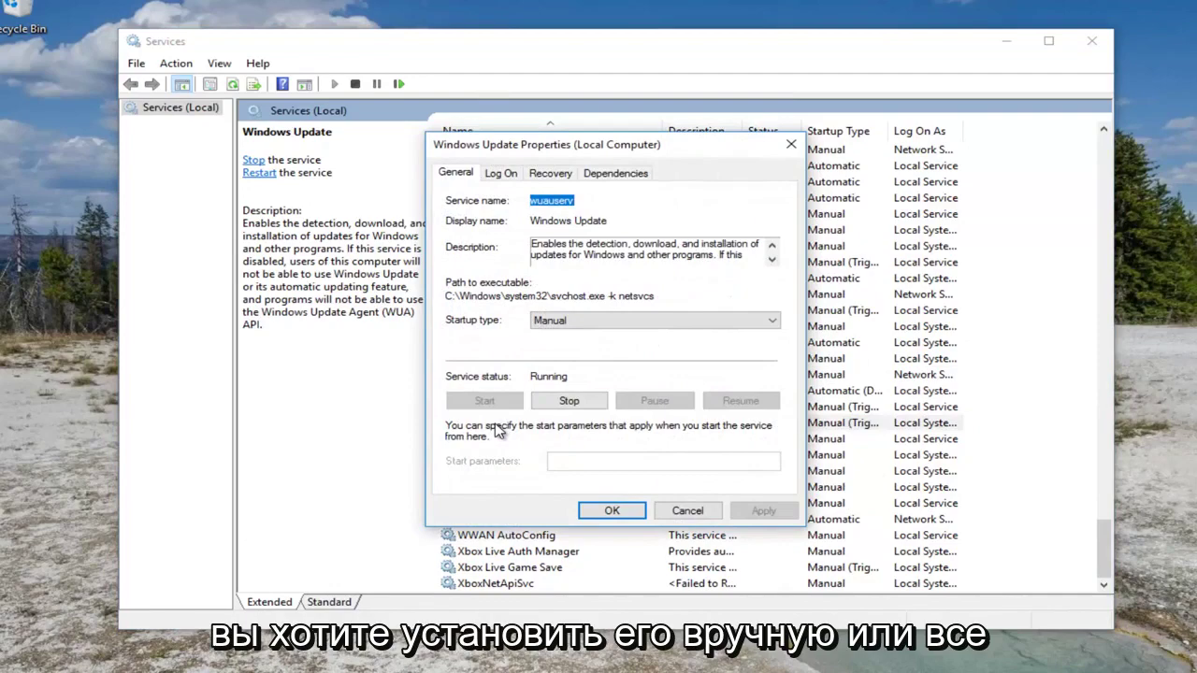
click(572, 327)
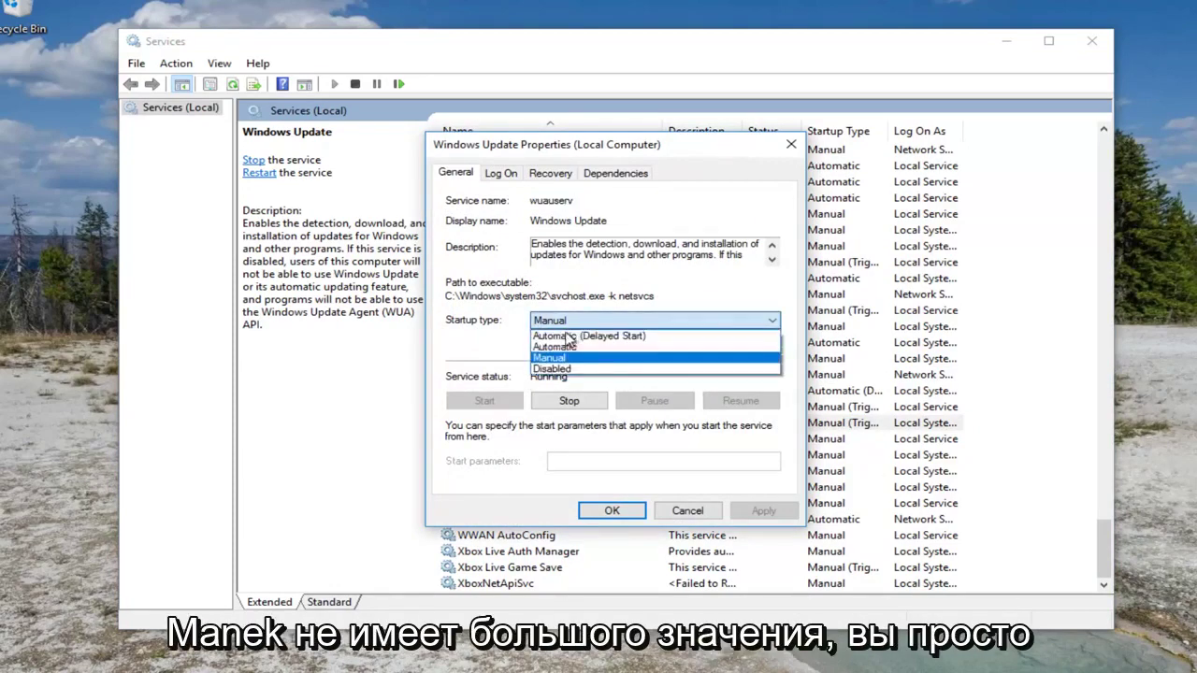
click(547, 357)
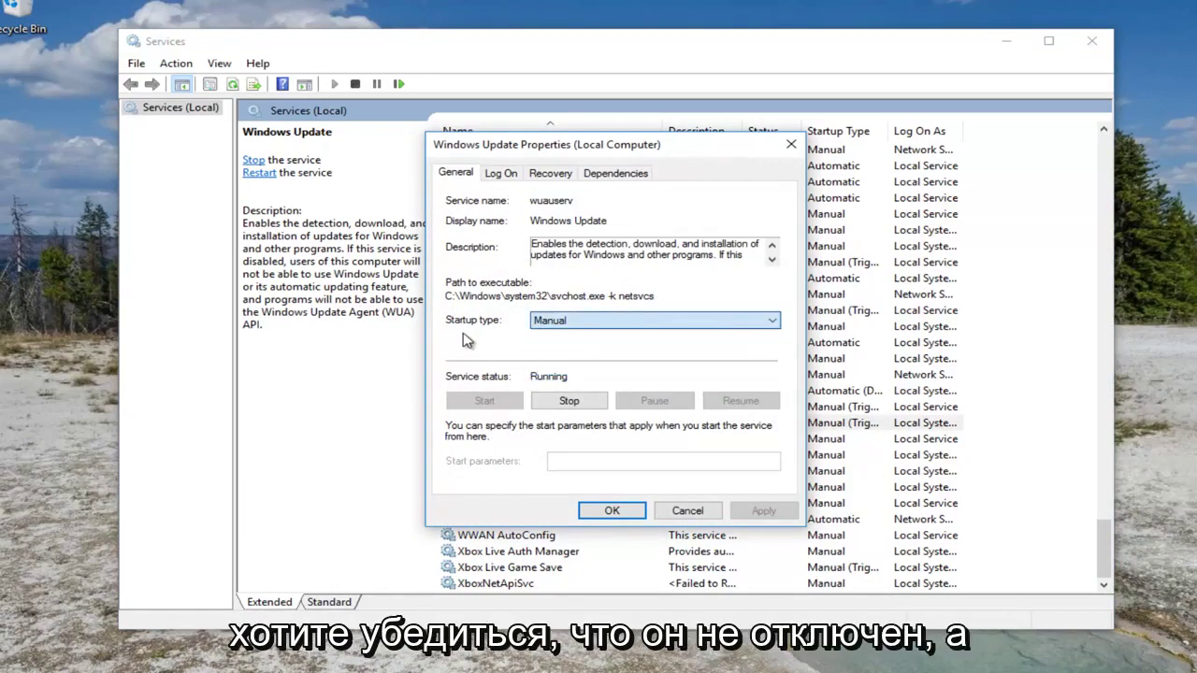
click(688, 511)
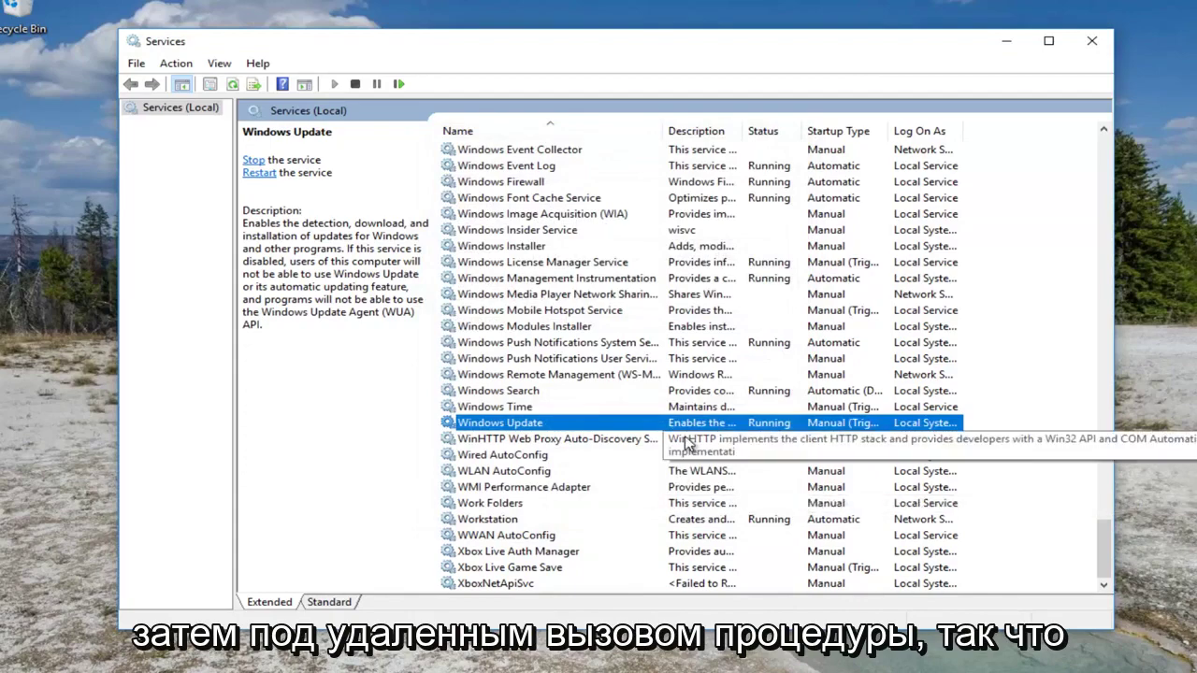
scroll(579, 414, up, 20)
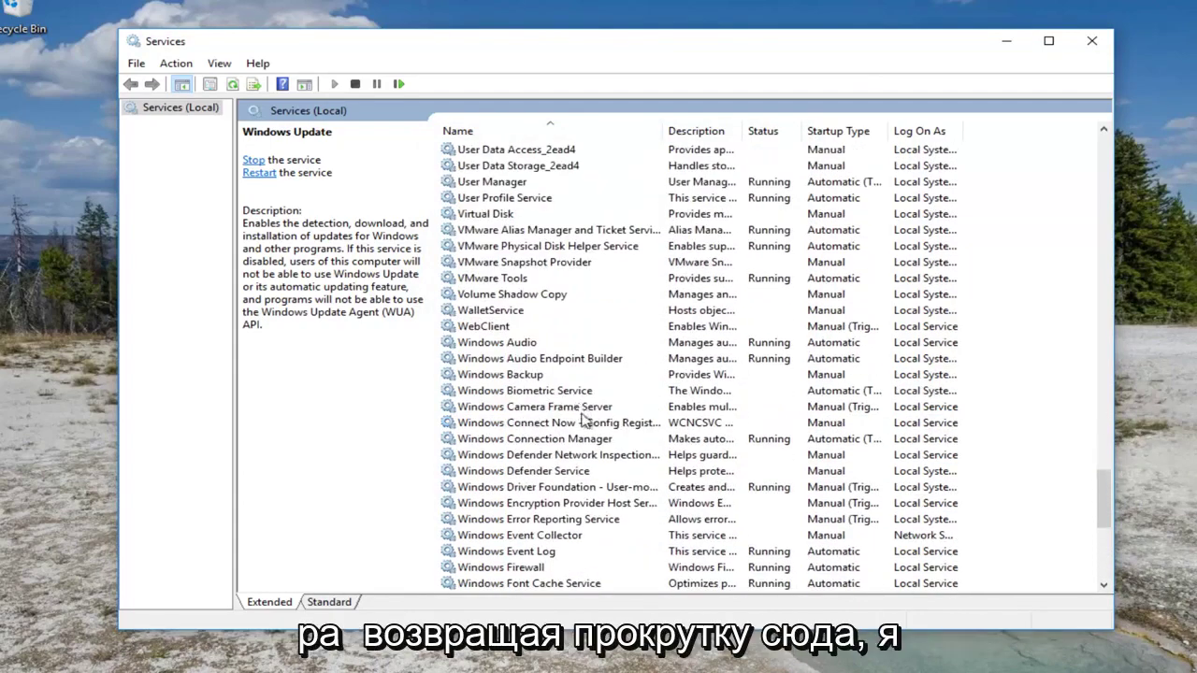
scroll(579, 414, up, 5)
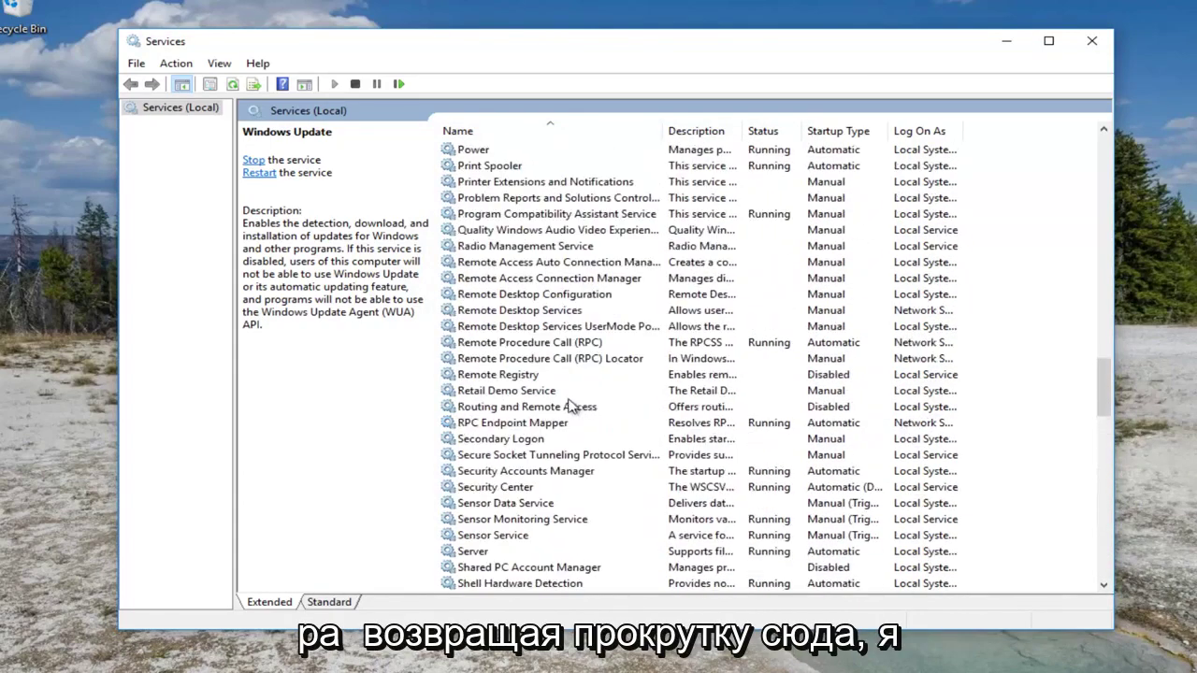
double_click(542, 343)
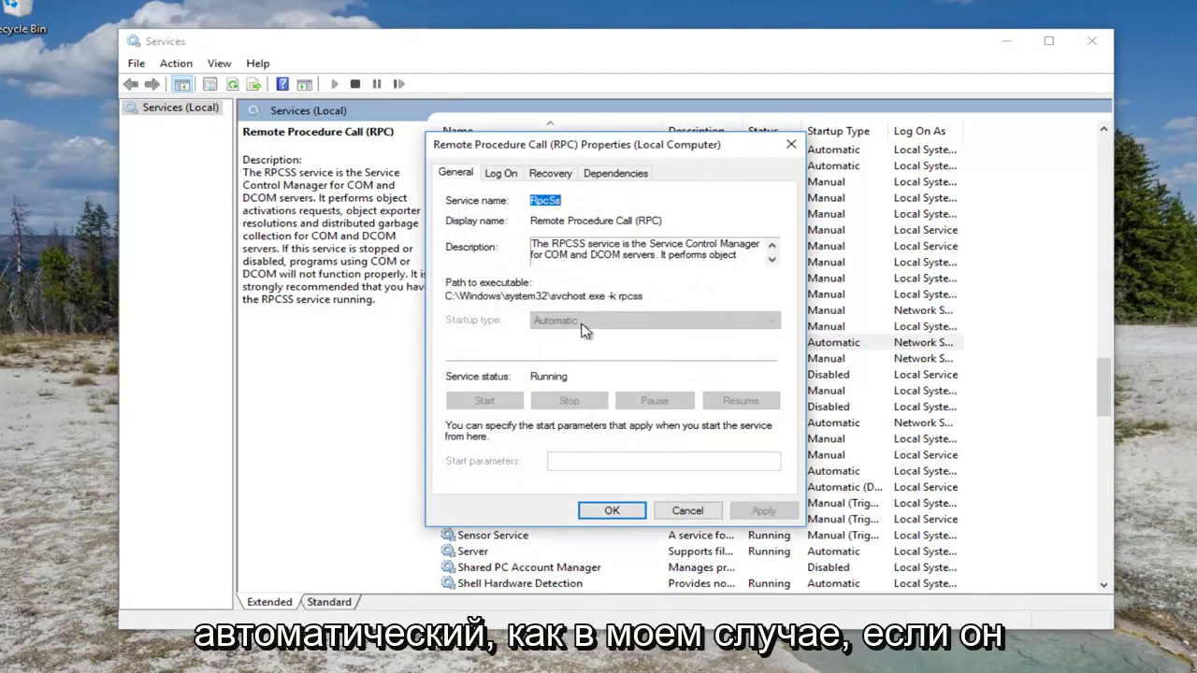
click(791, 144)
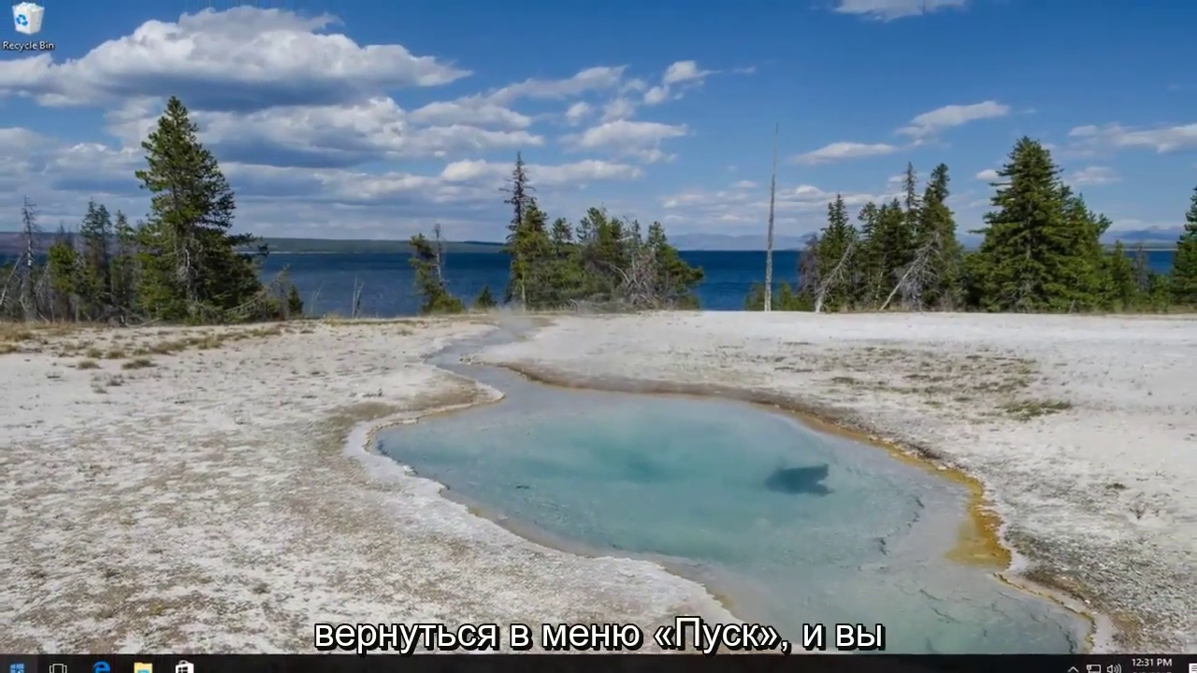
- Search 'control panel' from the Start menu and launch the Control Panel app
click(19, 662)
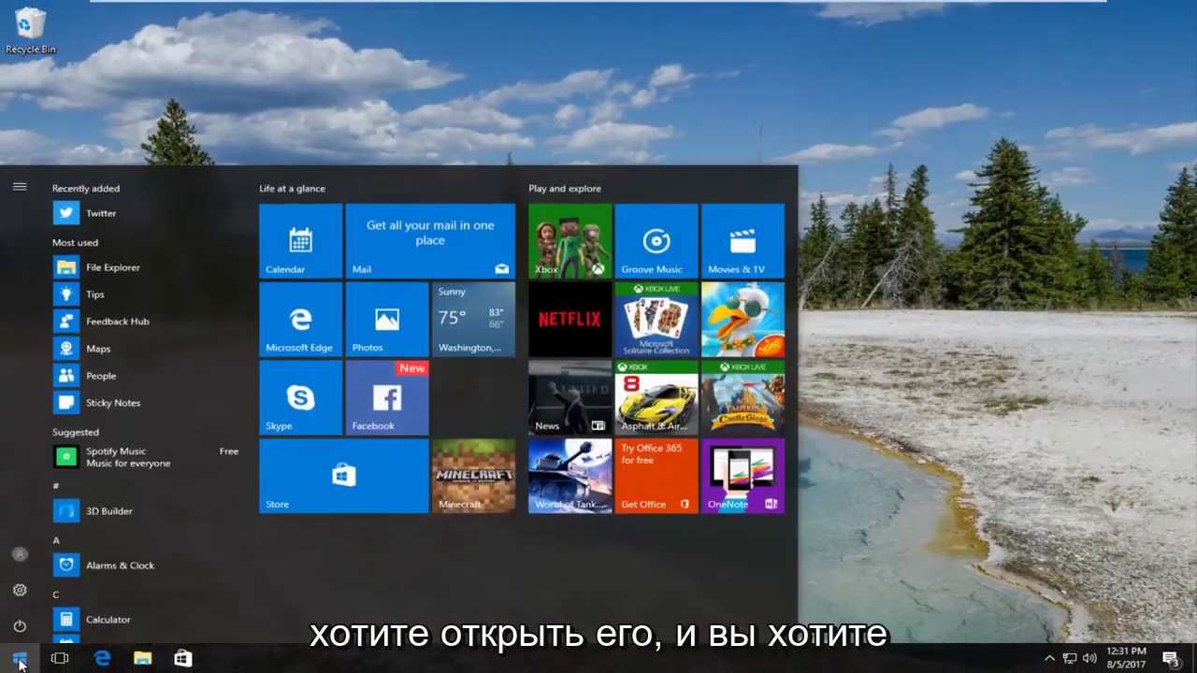
text(control pane)
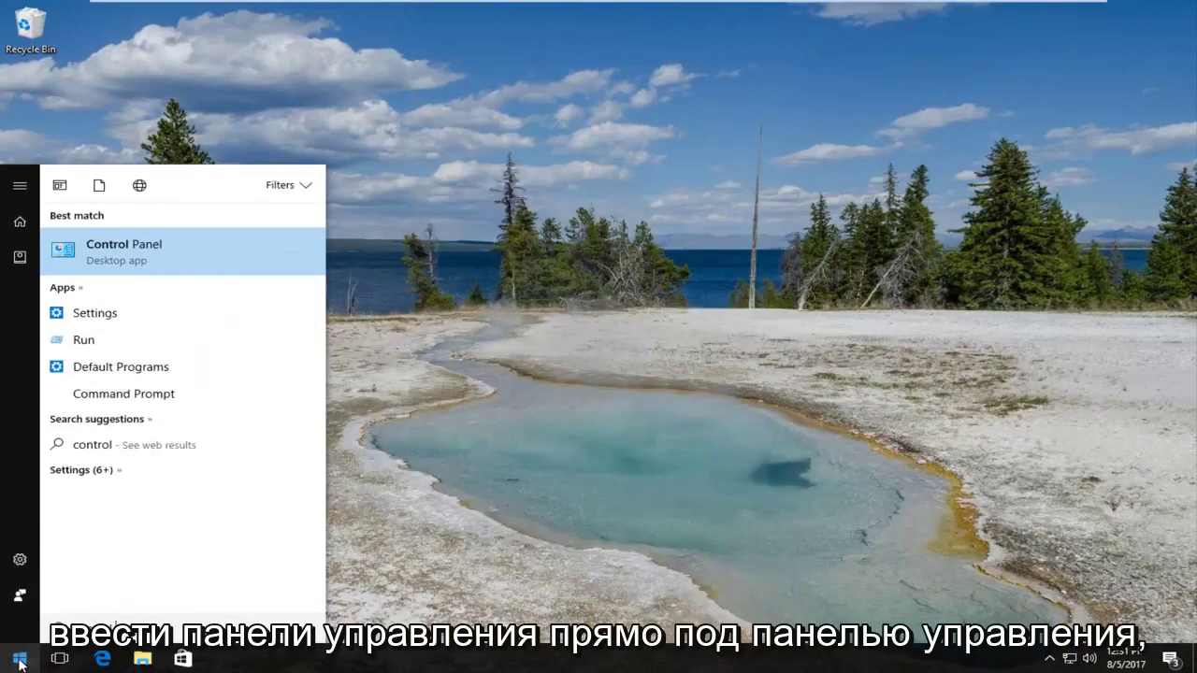
text(l)
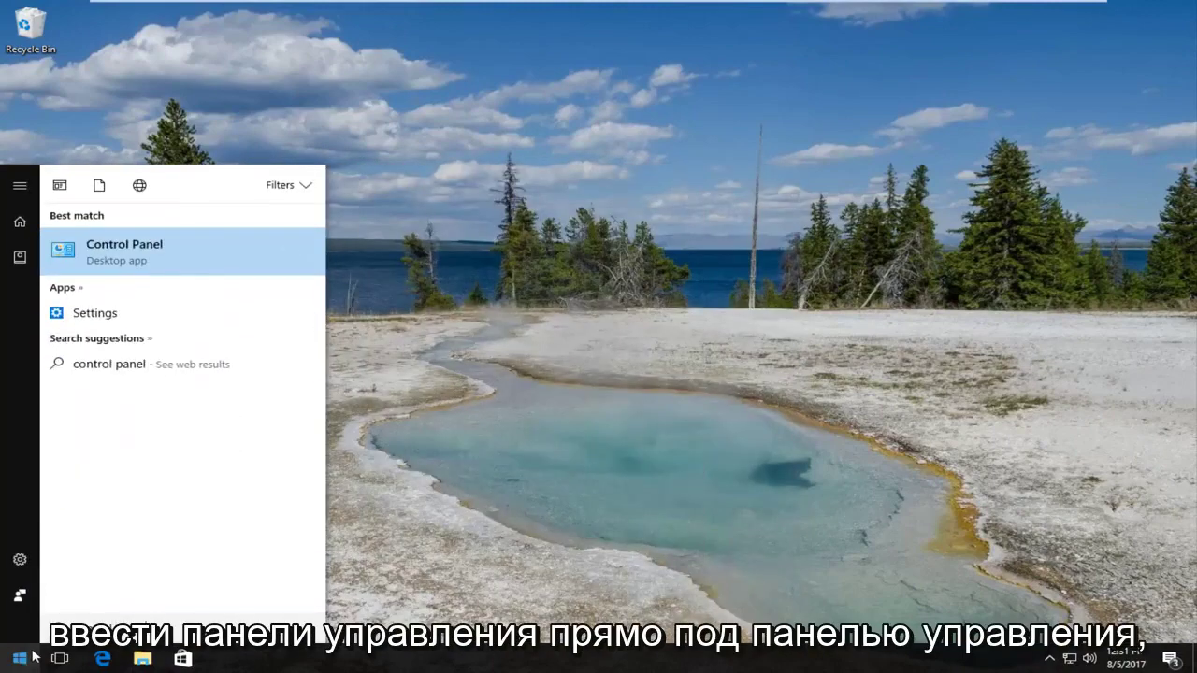
click(146, 252)
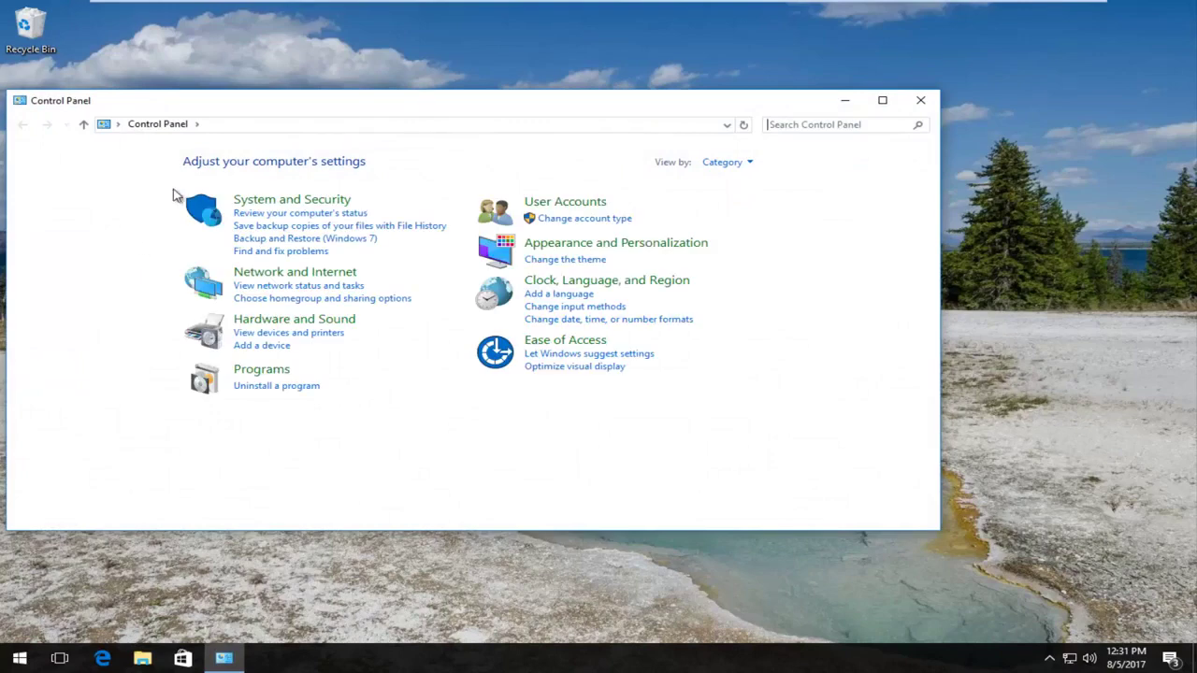
- Go to Network and Internet, then Network and Sharing Center
drag(194, 105, 307, 112)
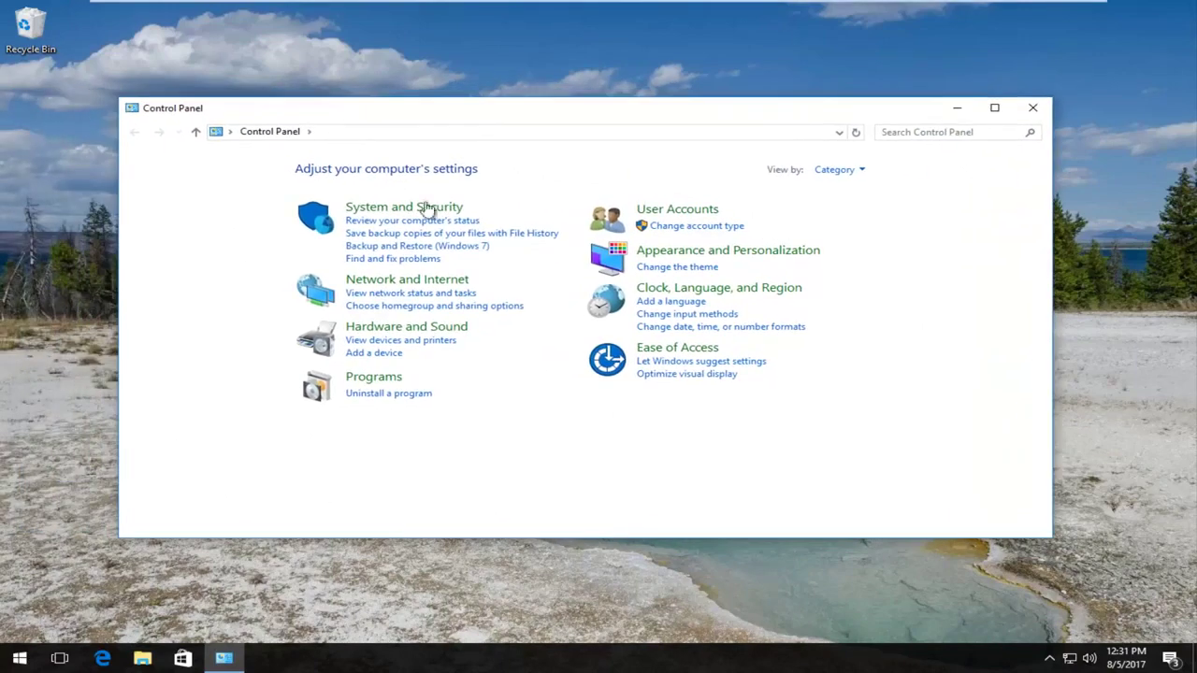
click(402, 280)
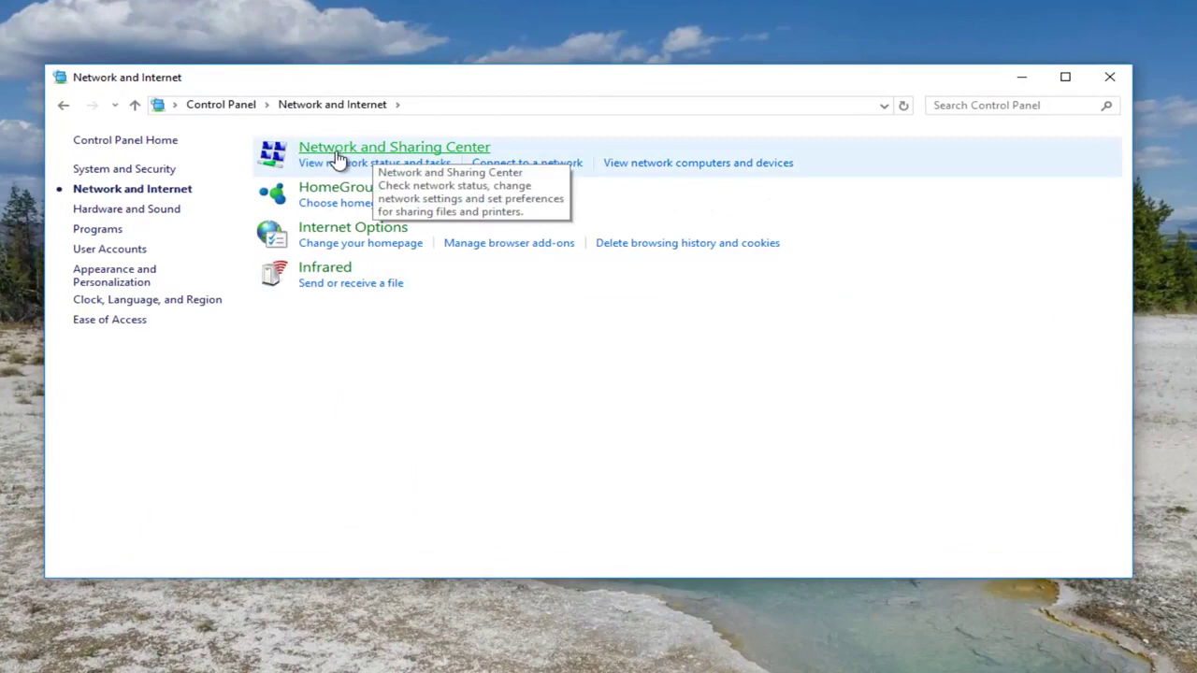
click(369, 152)
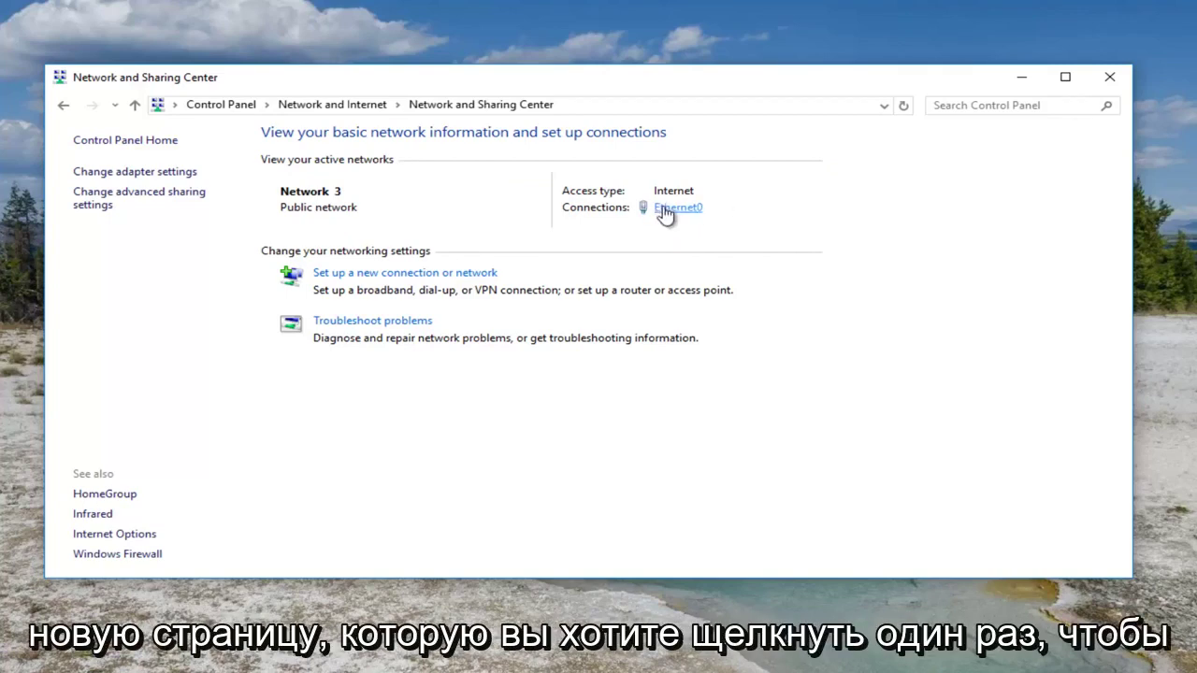
- From Ethernet0 status, open its properties and the Internet Protocol Version 4 (TCP/IPv4) settings
click(666, 210)
drag(630, 165, 513, 144)
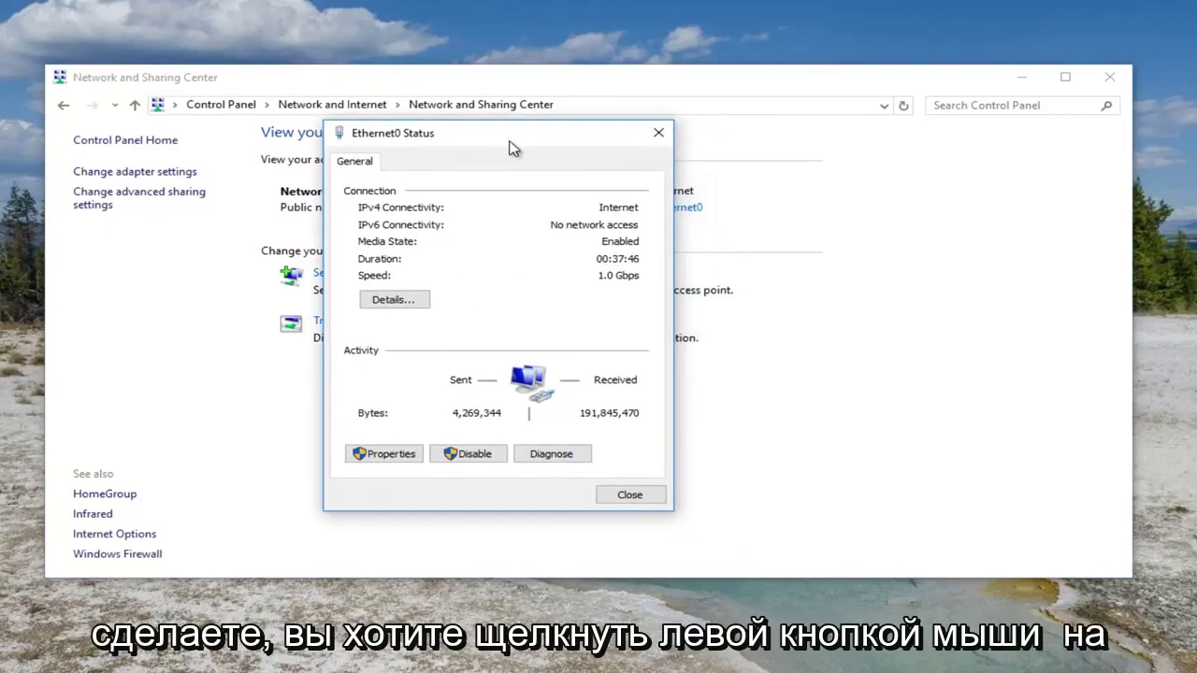
click(381, 456)
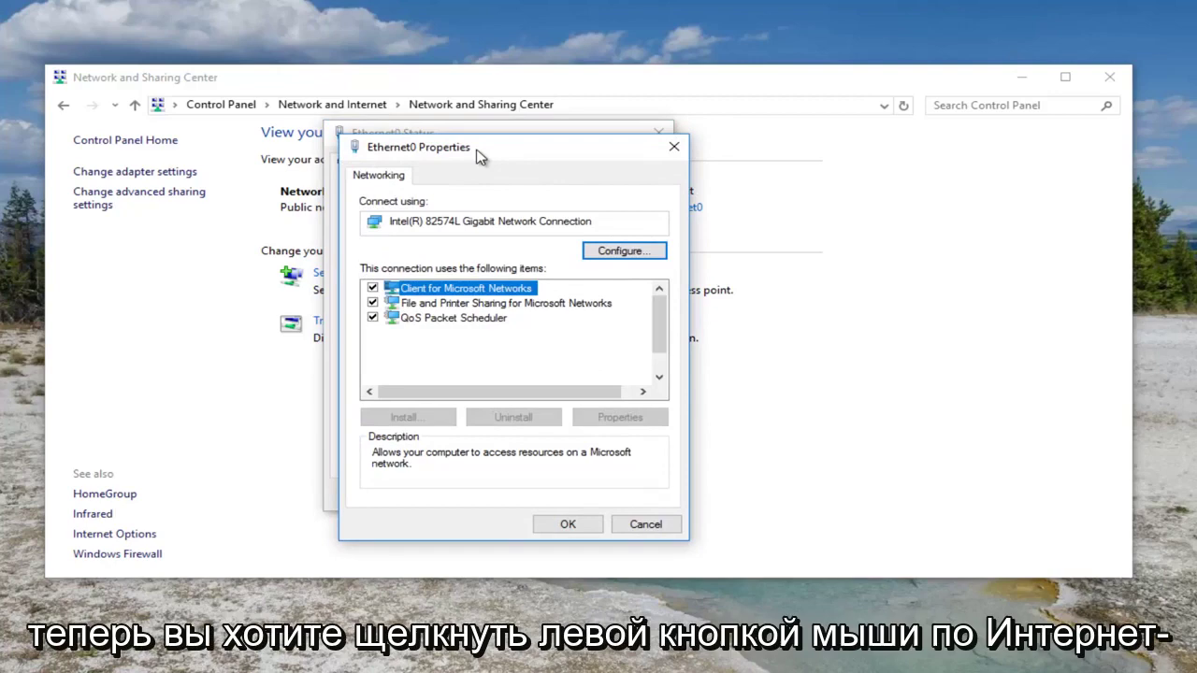
drag(477, 156, 465, 114)
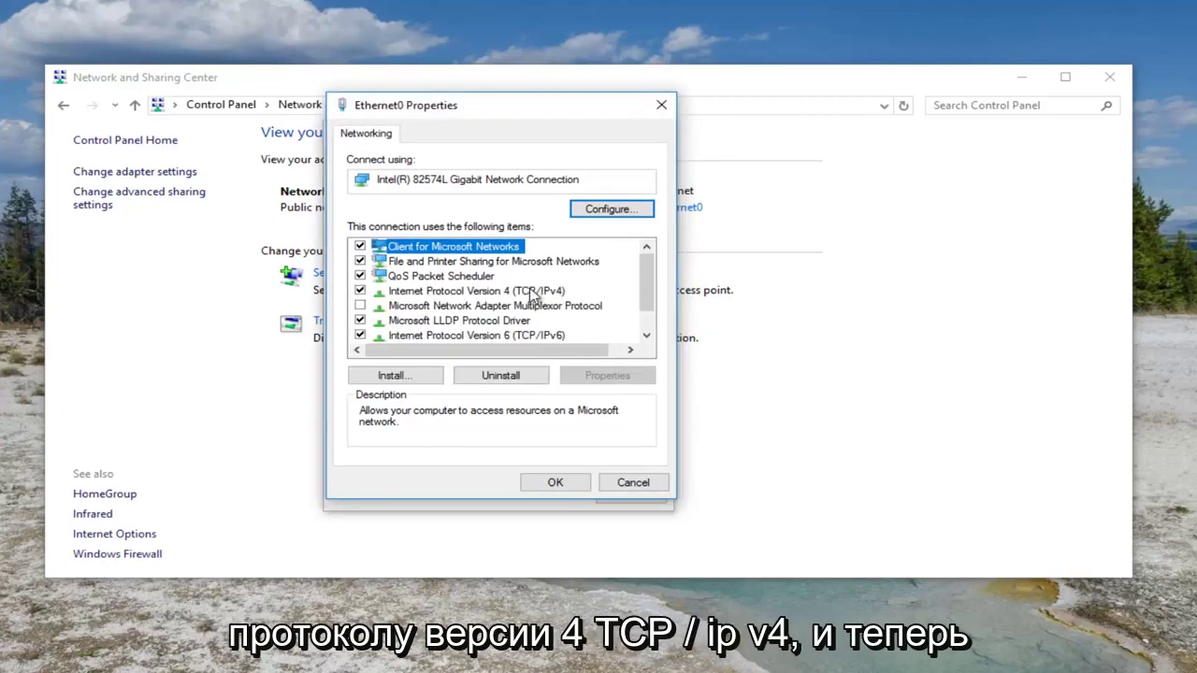
click(464, 297)
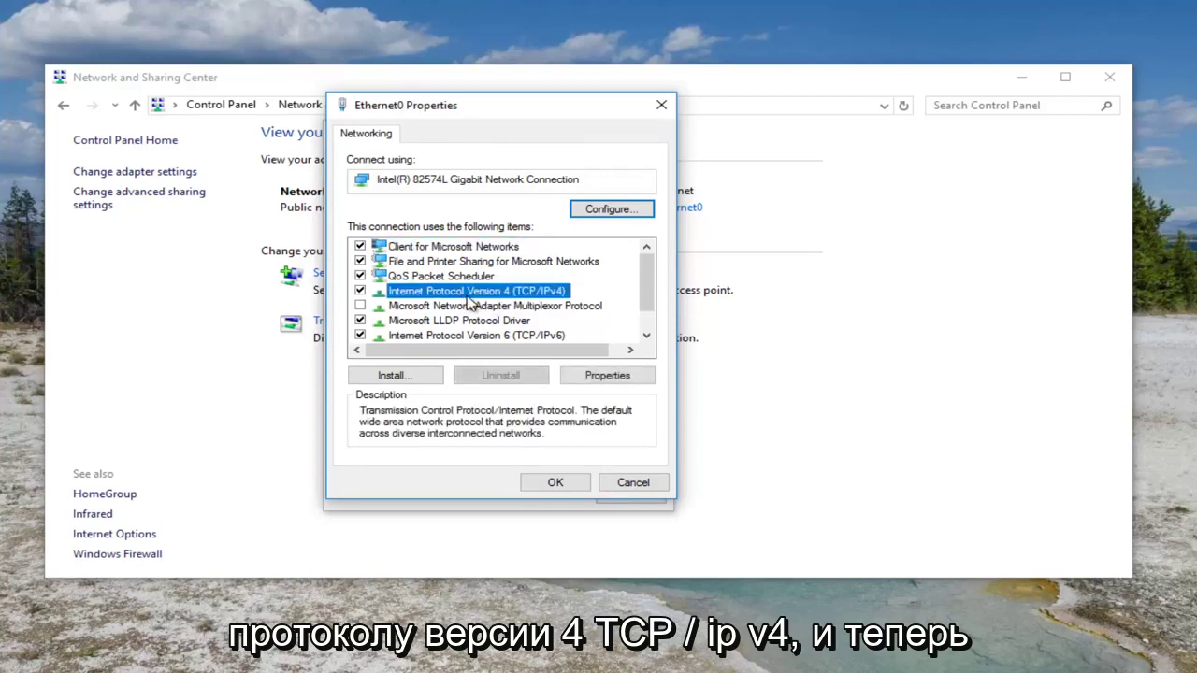
click(592, 384)
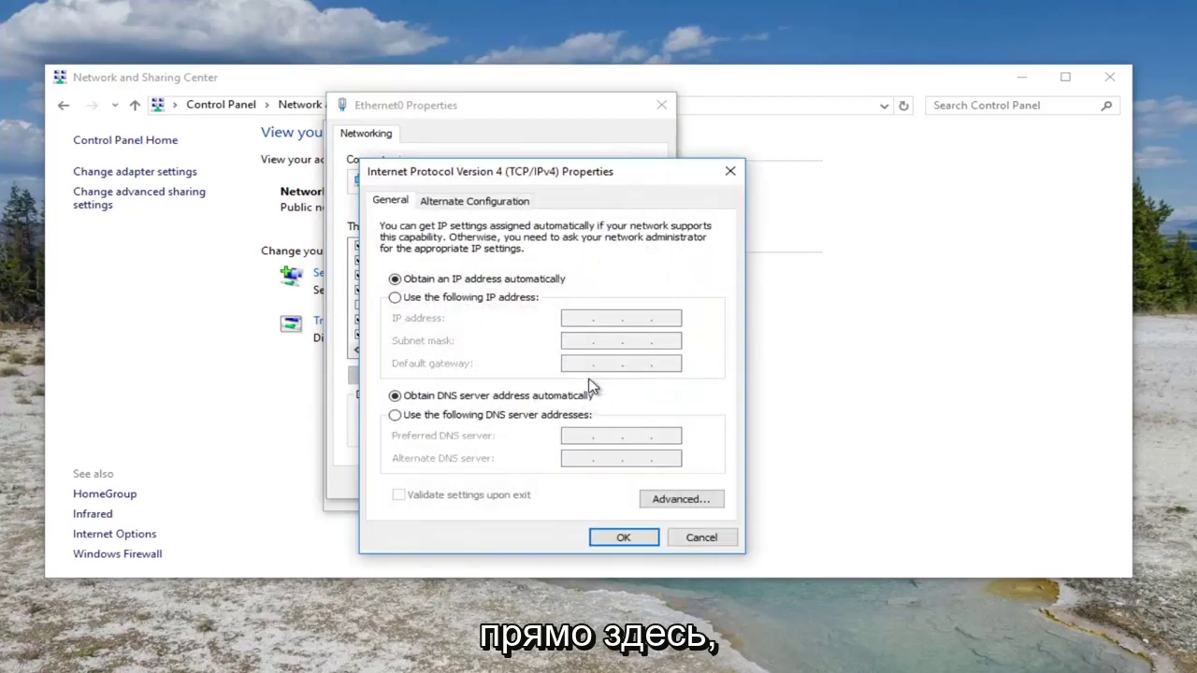
- Switch to manual DNS, enter preferred 8.8.8.8 and alternate 8.8.4.4, and confirm
drag(508, 173, 472, 112)
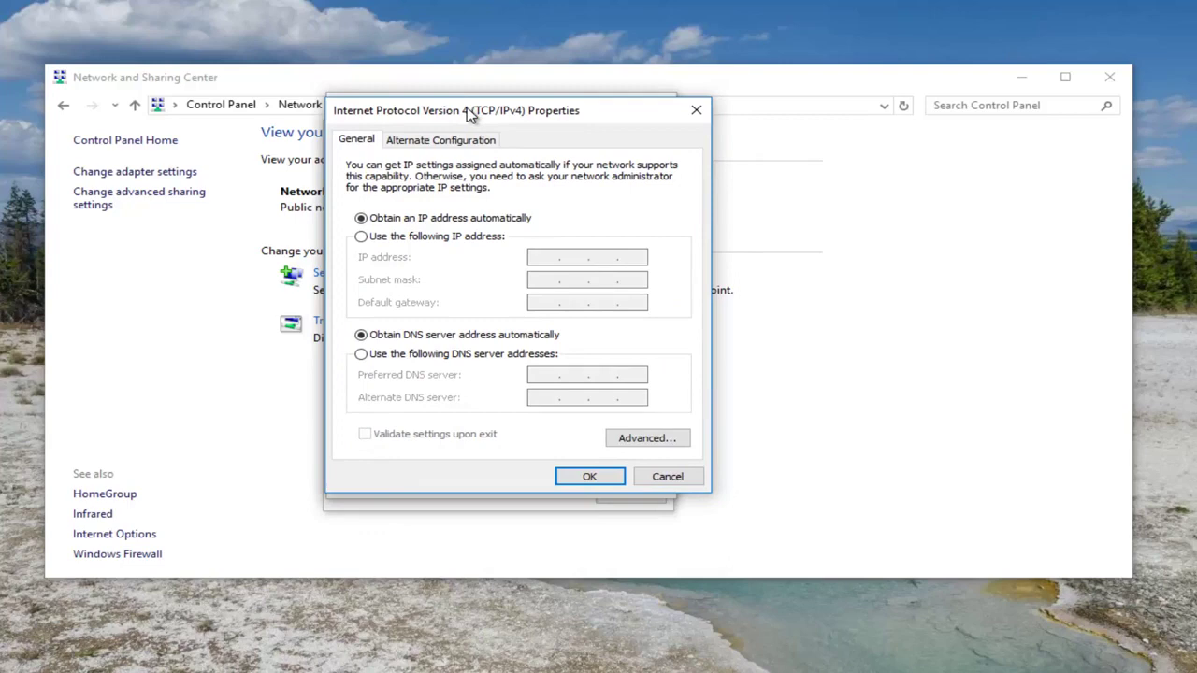
click(356, 358)
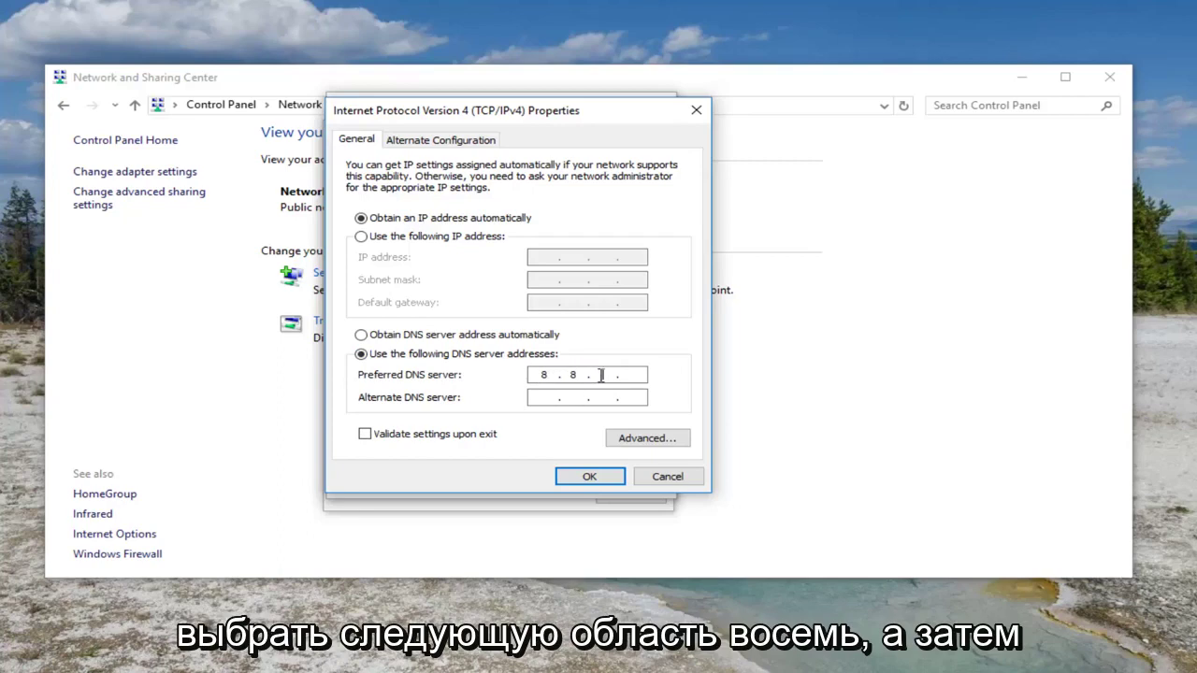
text(8)
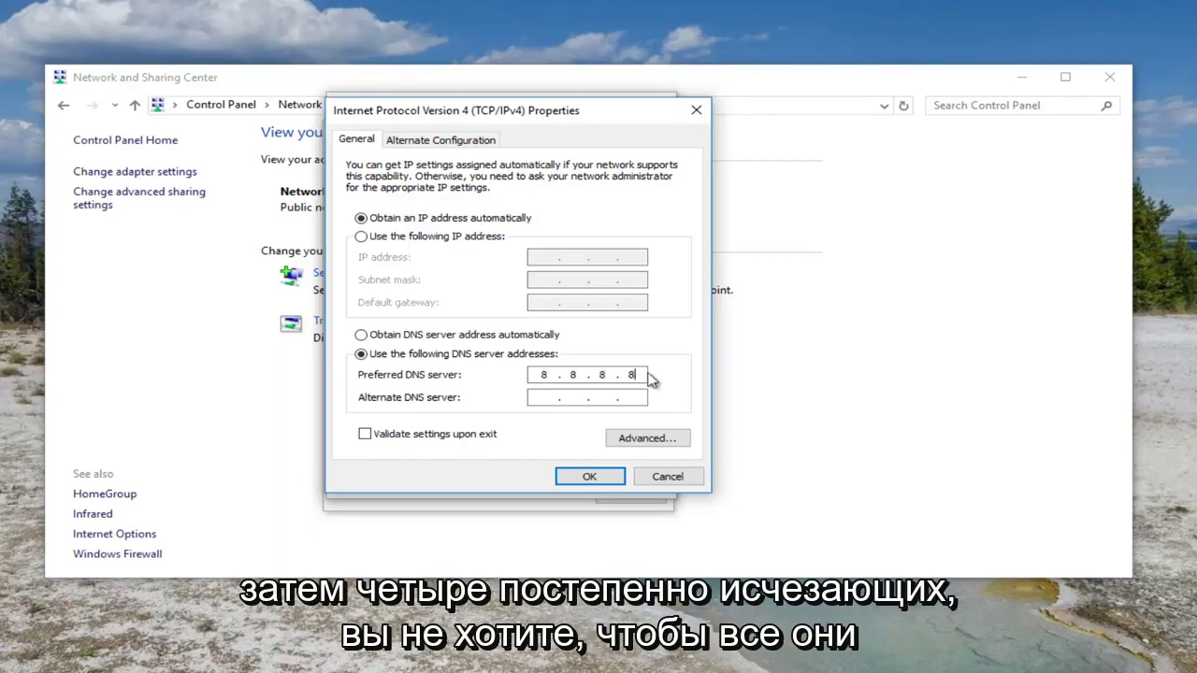
double_click(544, 374)
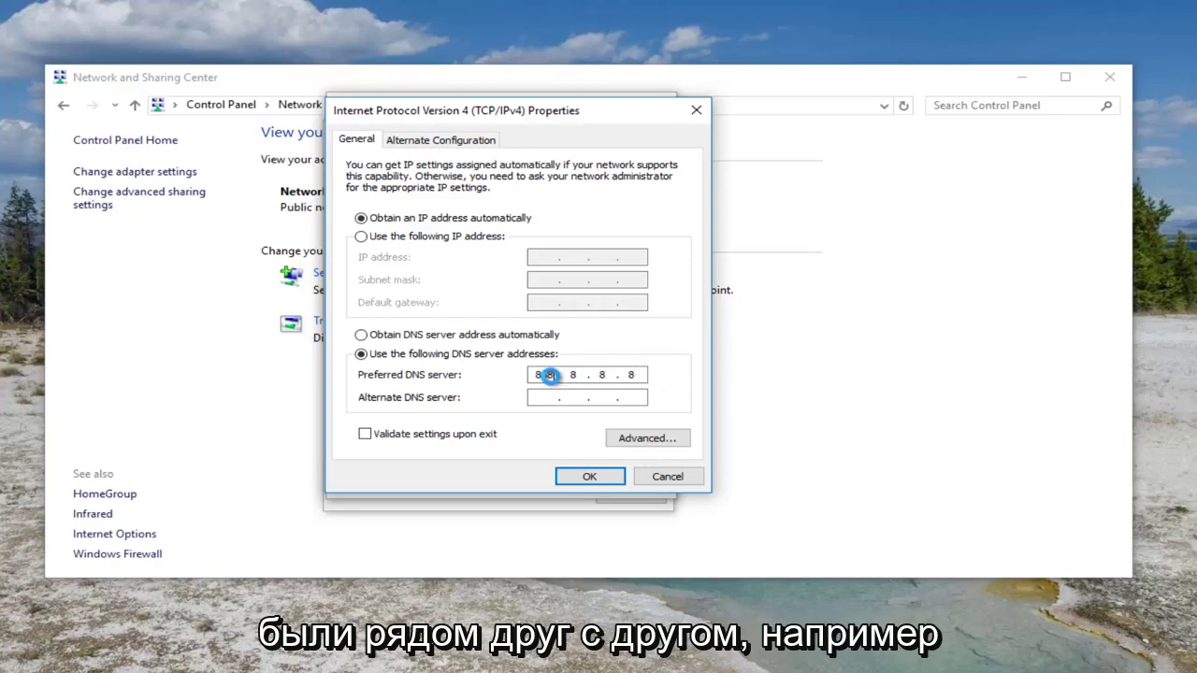
text(888)
click(755, 401)
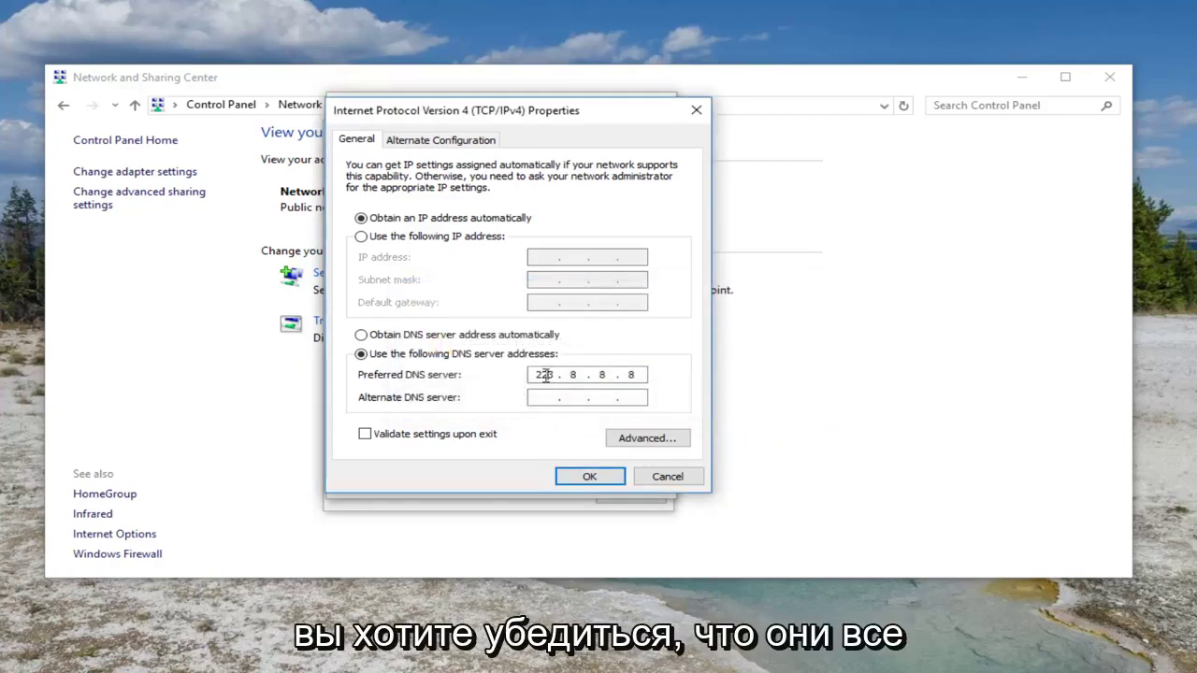
text(8)
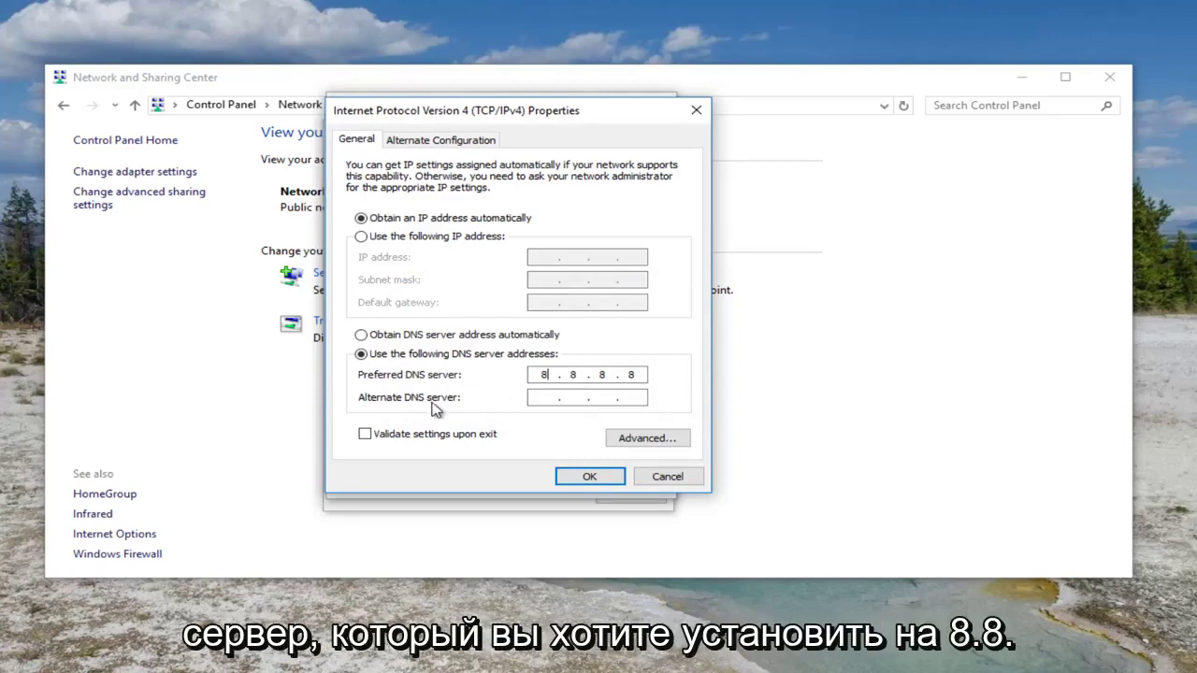
click(533, 399)
text(8.8.4.4)
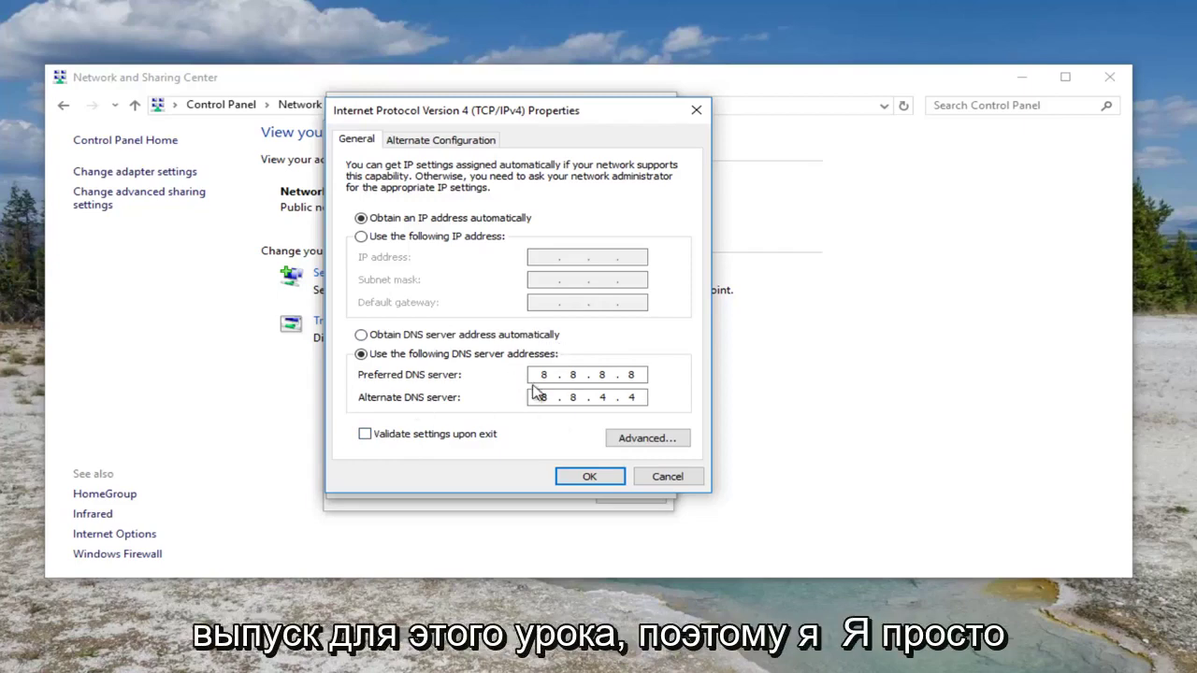
click(665, 477)
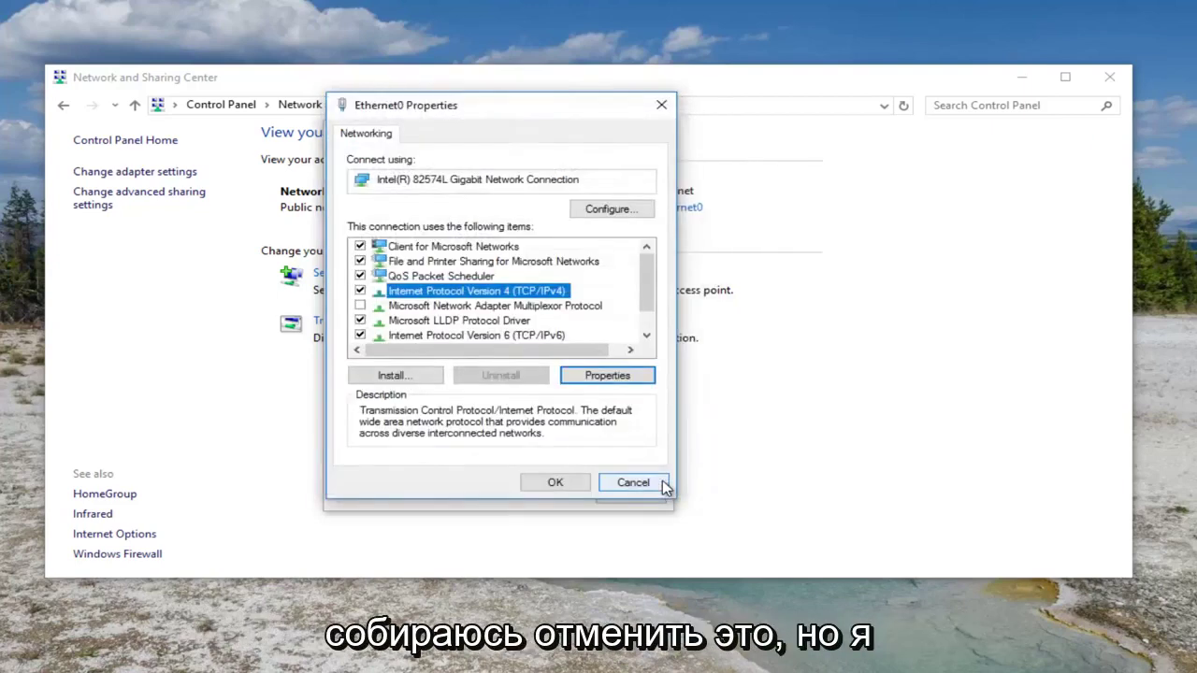
- Close Ethernet0 Properties and reopen Control Panel through a 'control panel' Start search
click(659, 109)
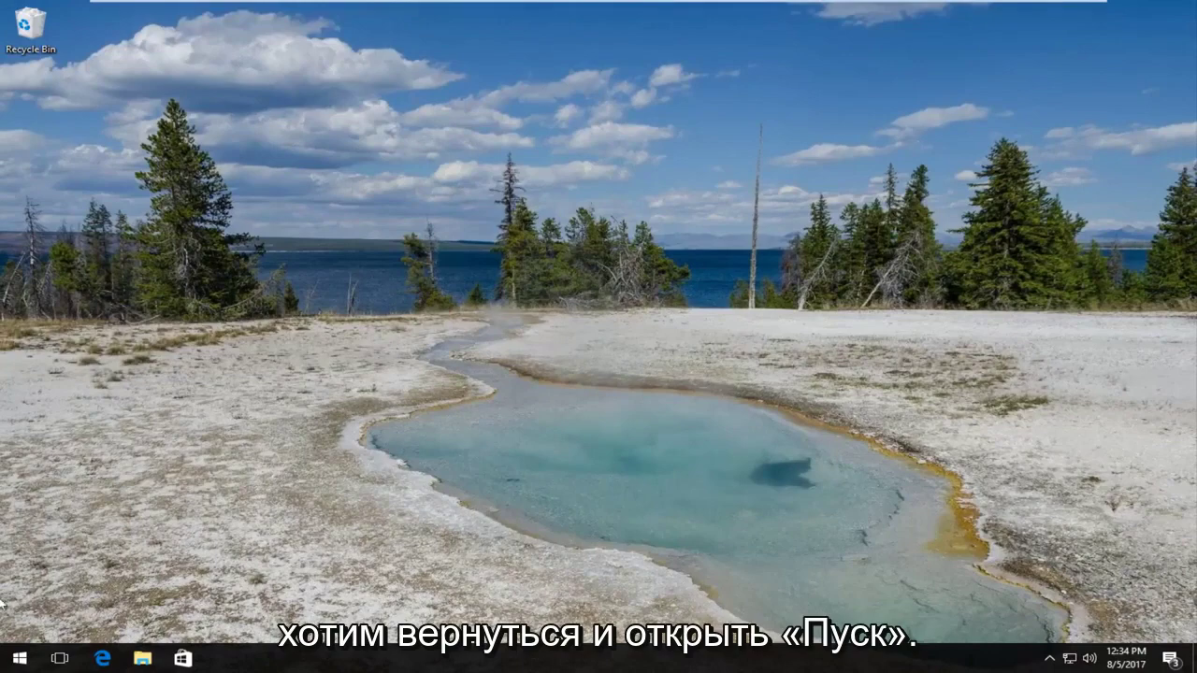
click(19, 658)
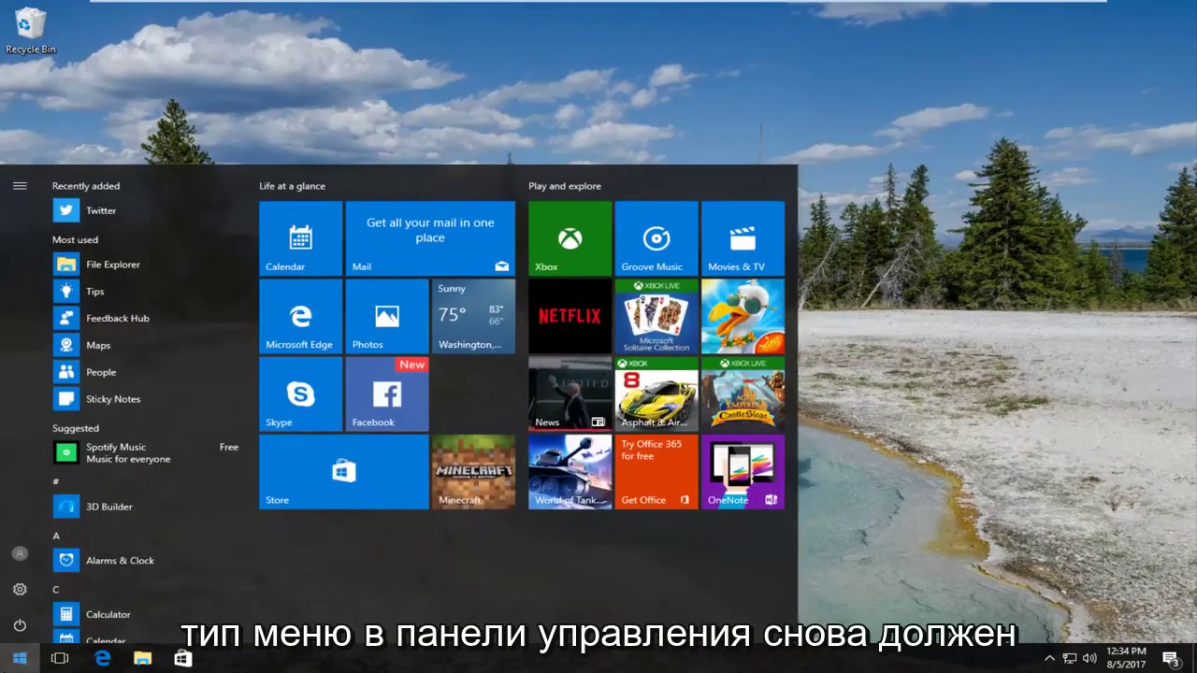
text(control panel)
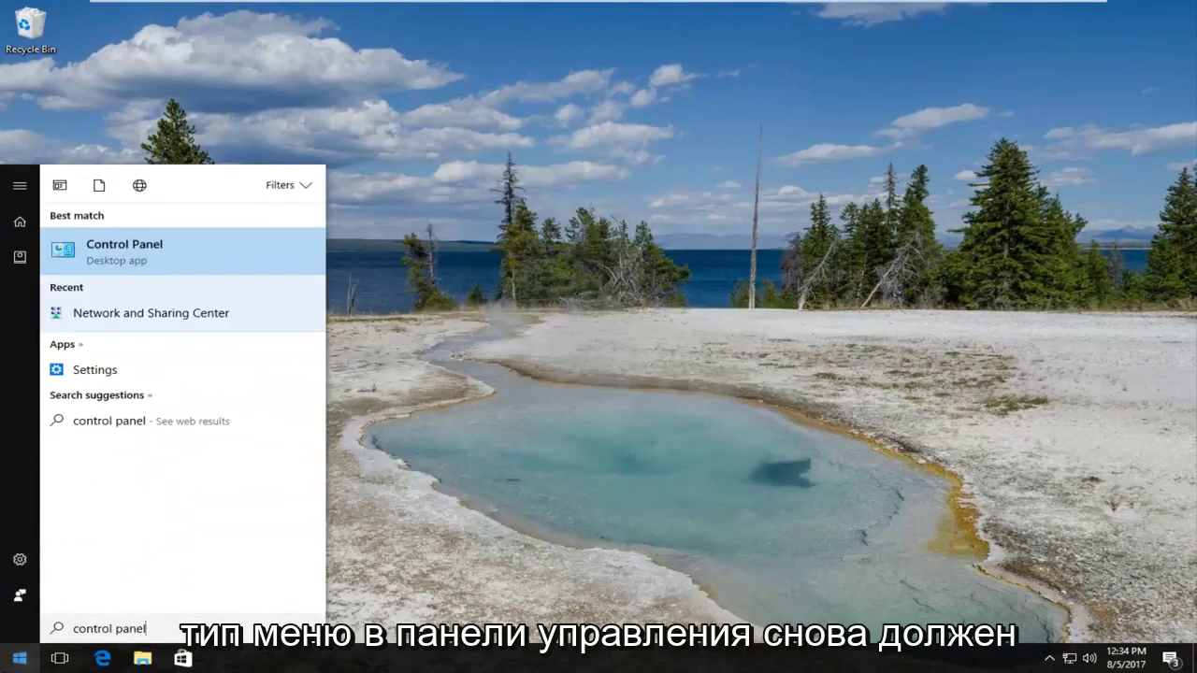
click(131, 261)
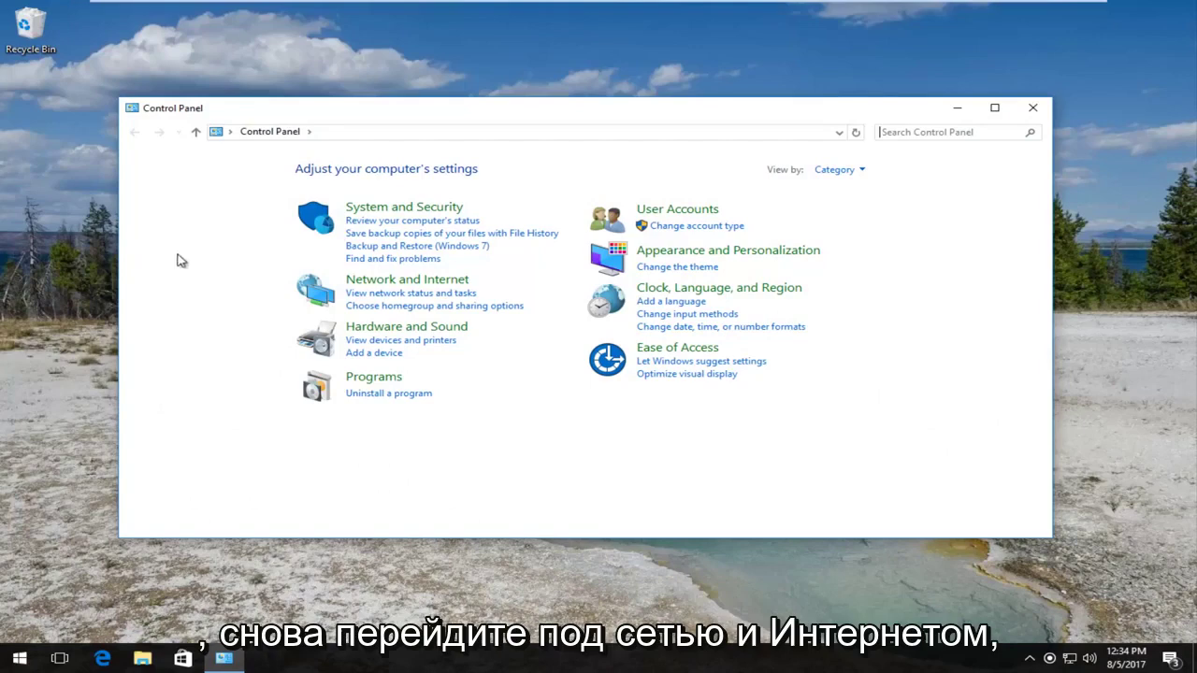
- Open Internet Options from Network and Internet and switch to the Connections tab
click(371, 283)
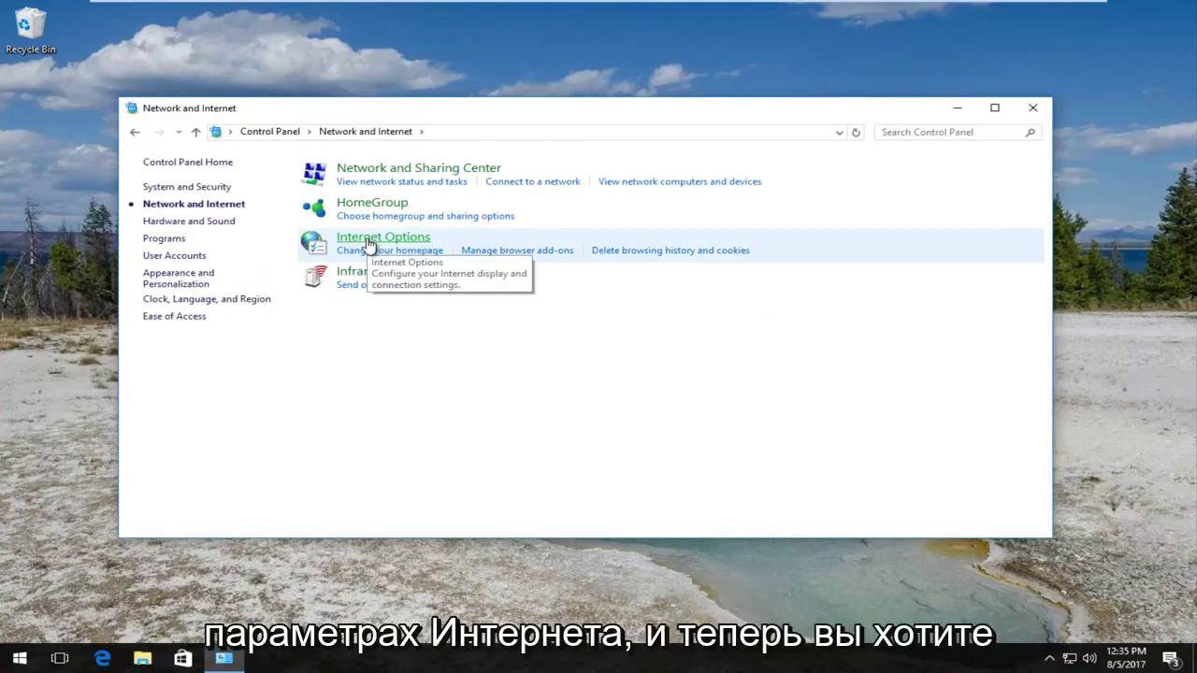
click(368, 240)
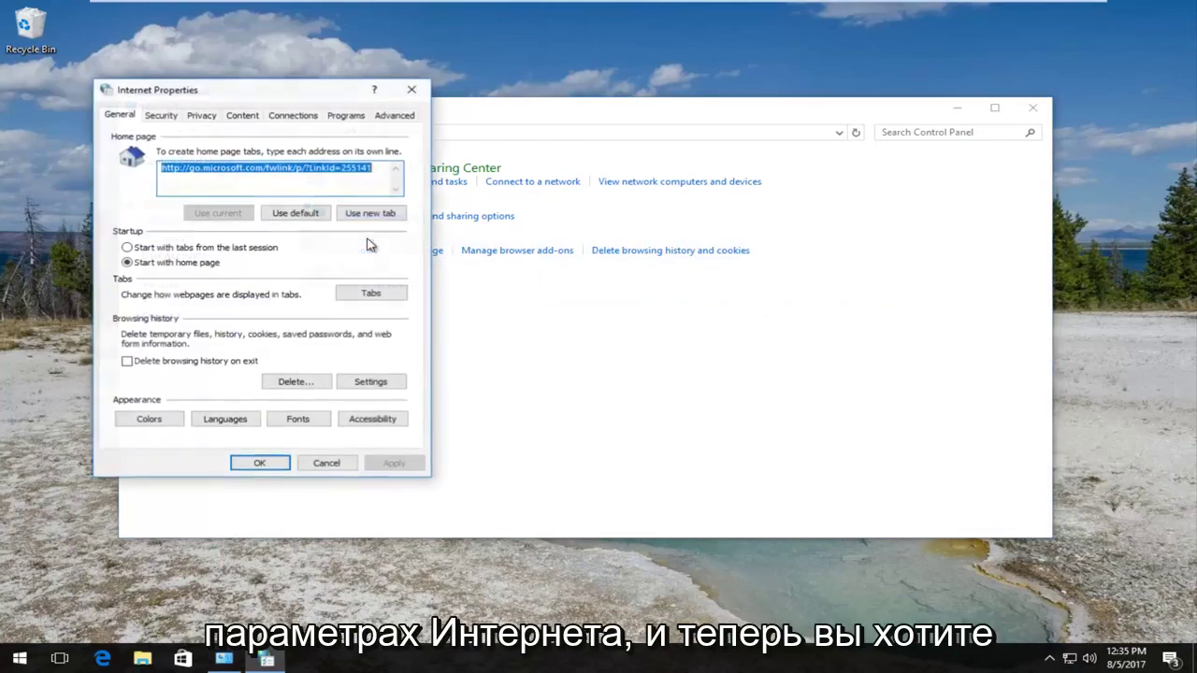
drag(259, 96, 521, 143)
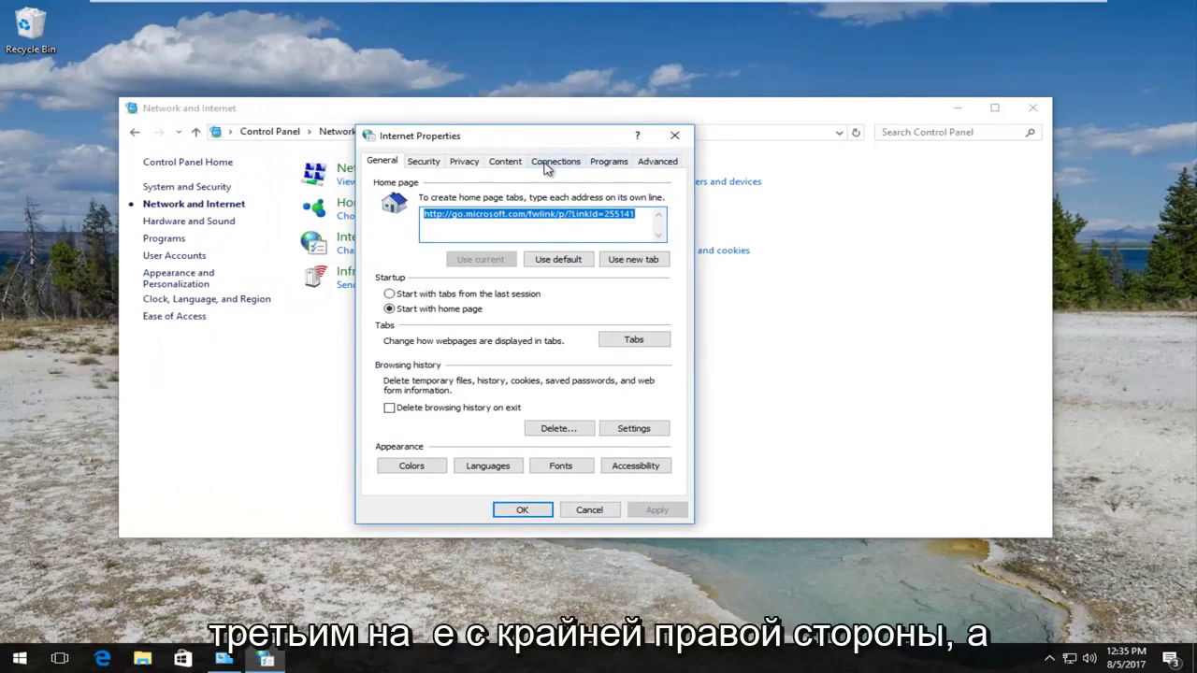
click(551, 162)
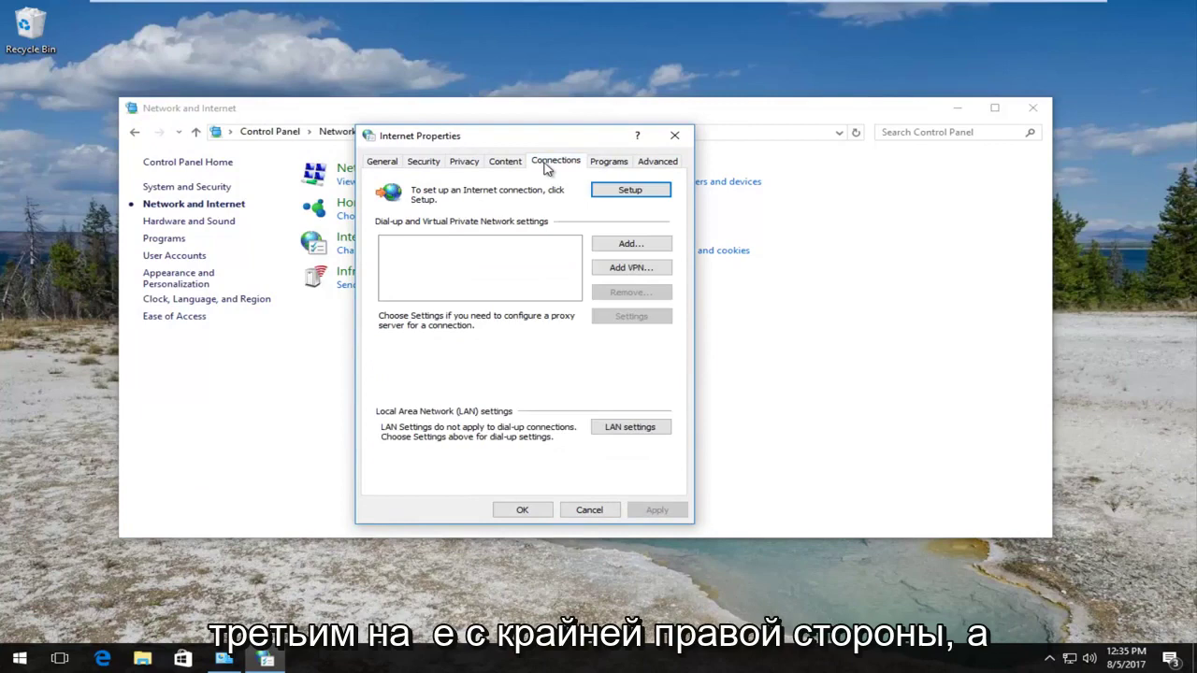
- Accept LAN settings with 'Automatically detect settings' on, then close Internet Properties
click(625, 432)
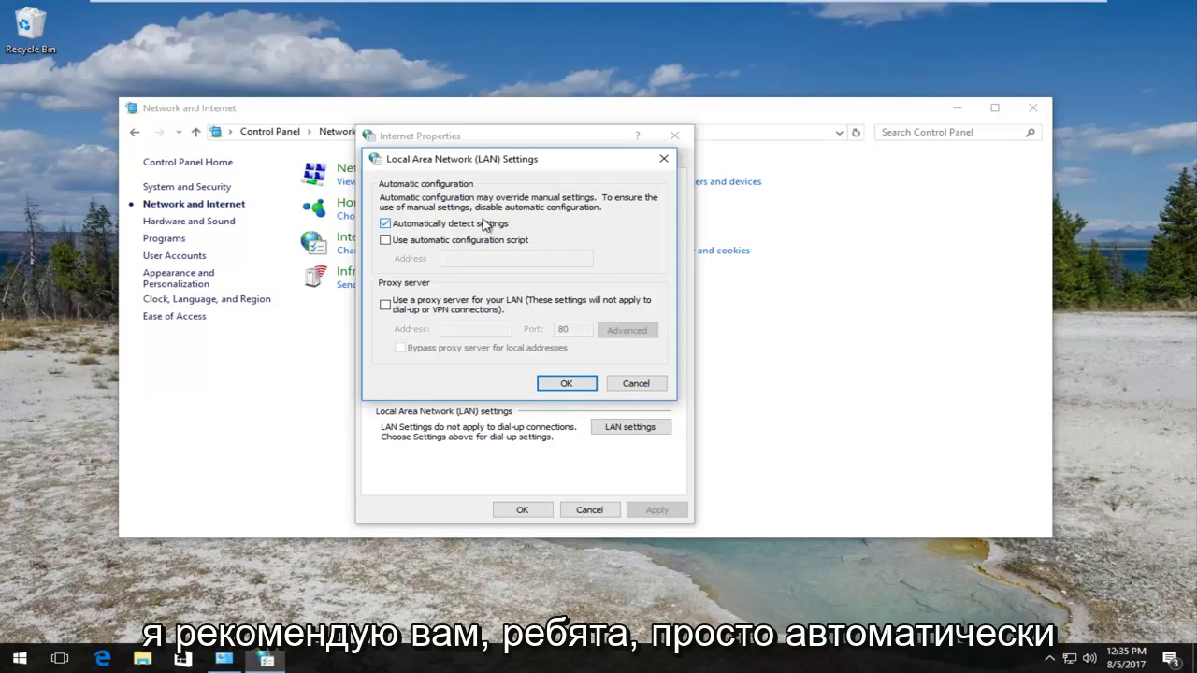
click(578, 385)
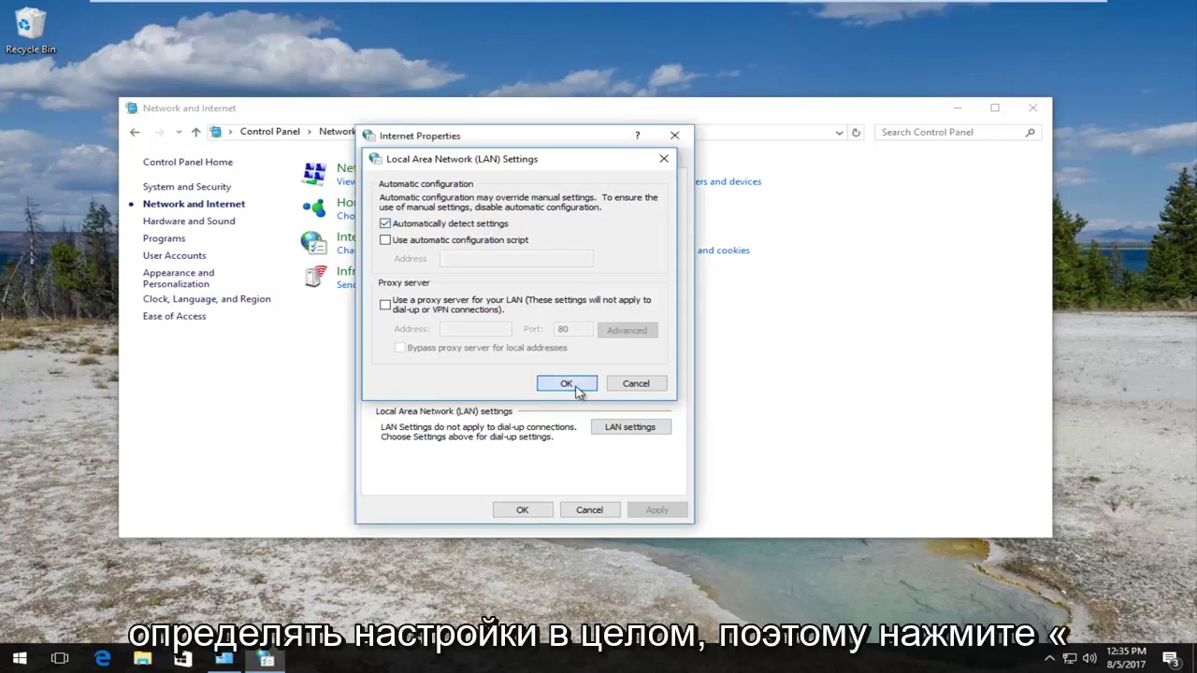
click(675, 137)
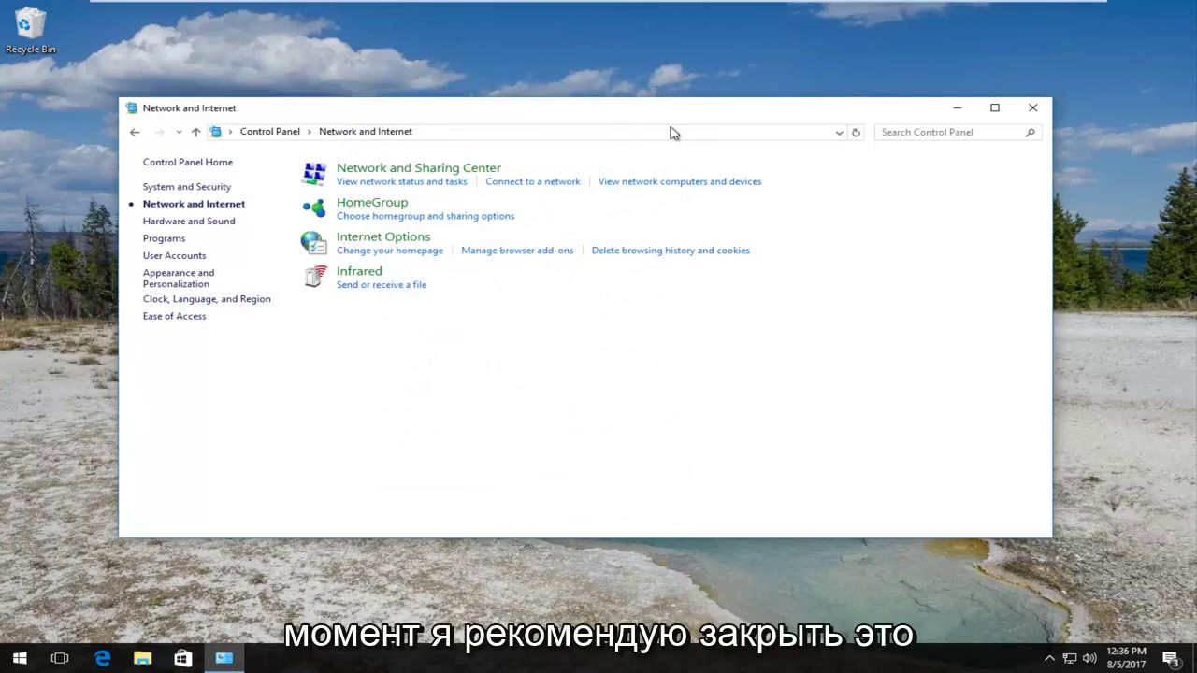
- Close the Network and Internet Control Panel window, leaving only the bare desktop and taskbar
click(1033, 108)
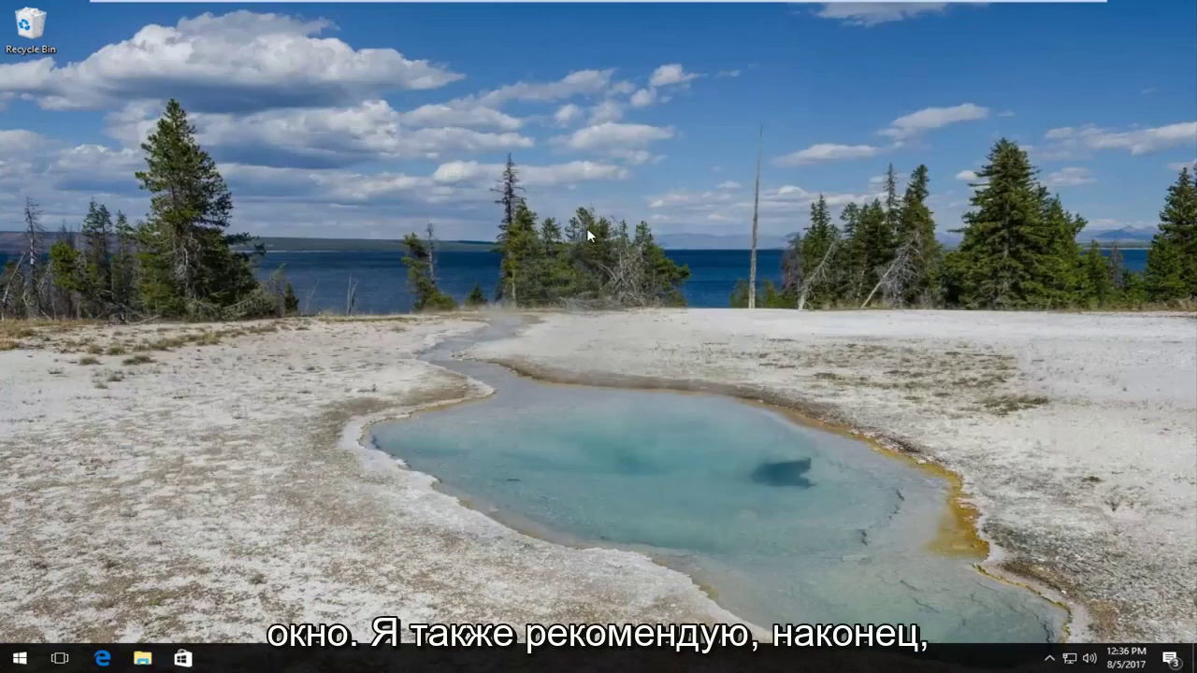